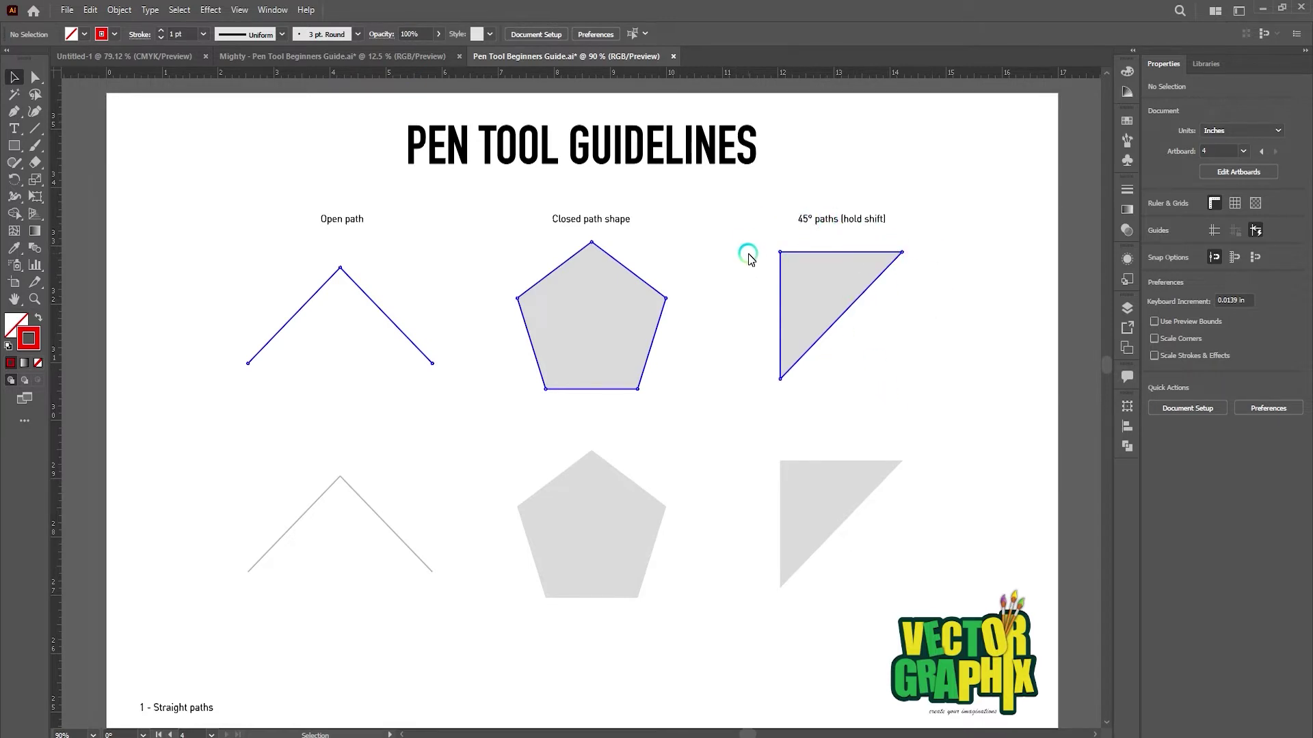
Trace the grey chevron with a pen path through its left end, apex and right end
scroll(547, 372, down, 1)
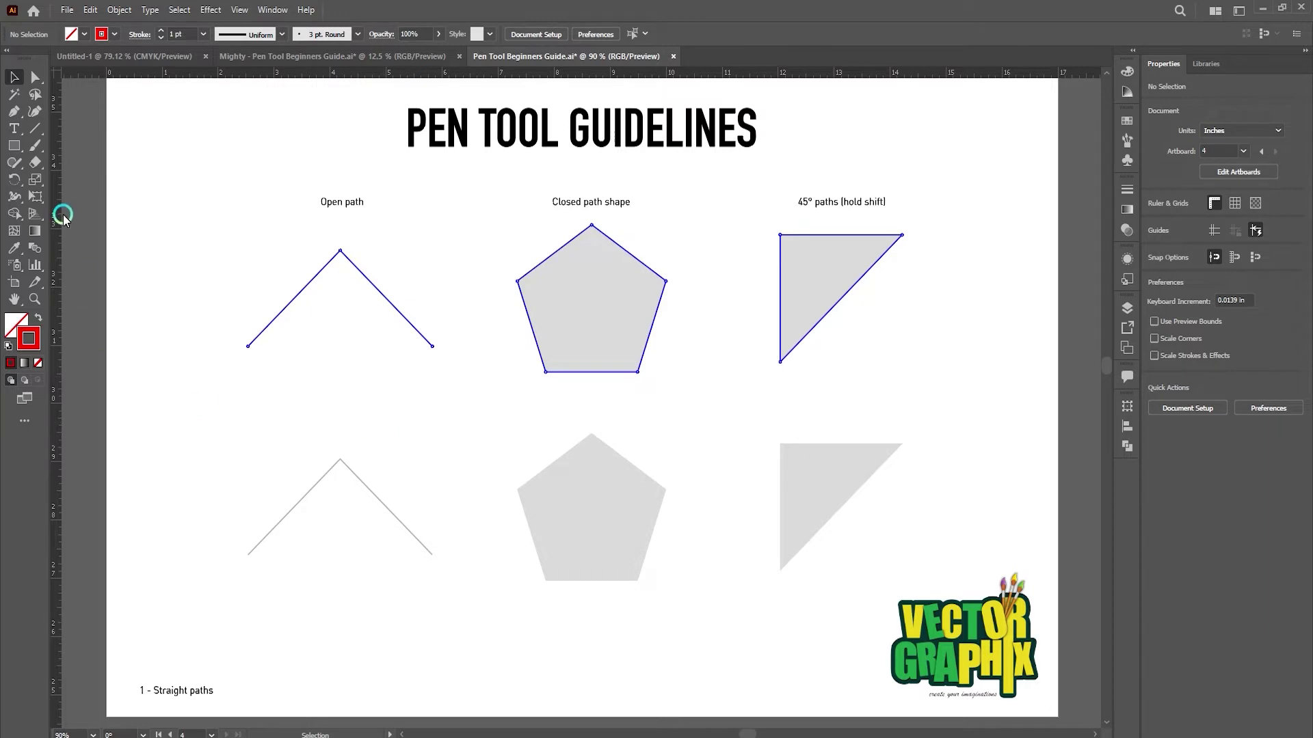
click(14, 112)
click(248, 554)
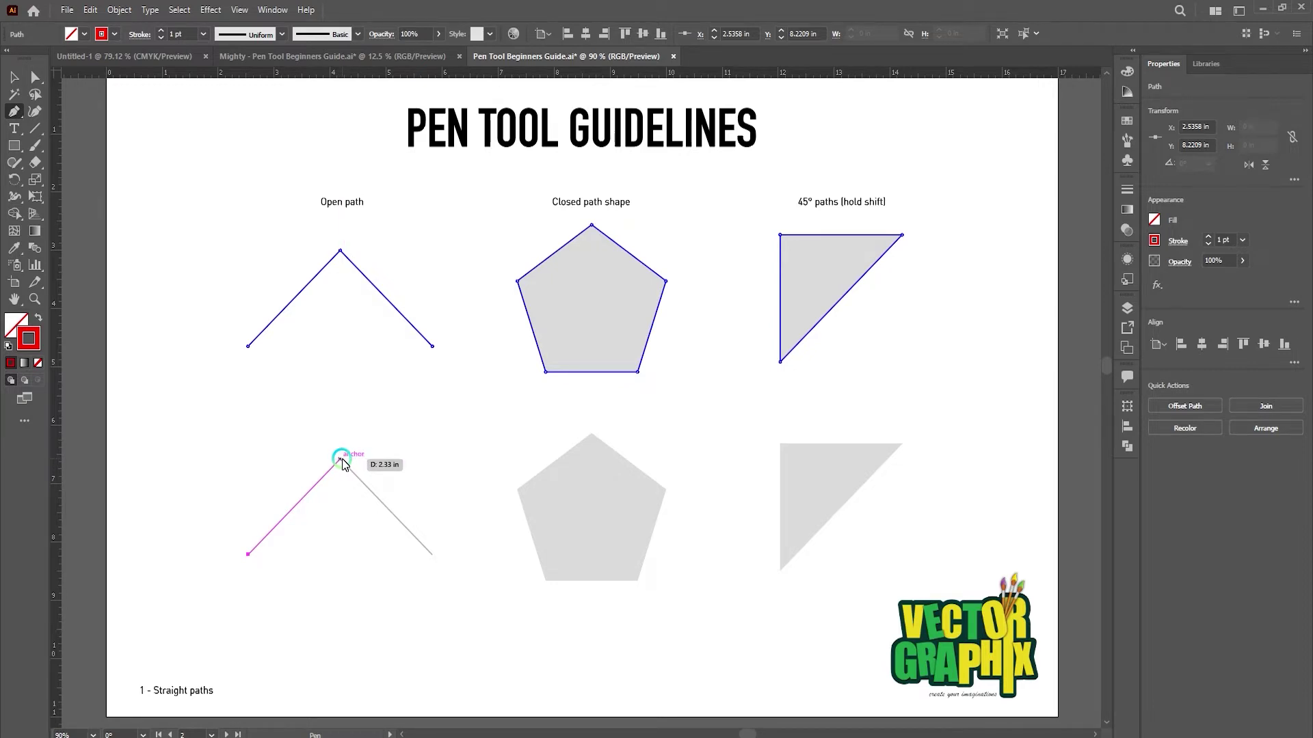
click(341, 460)
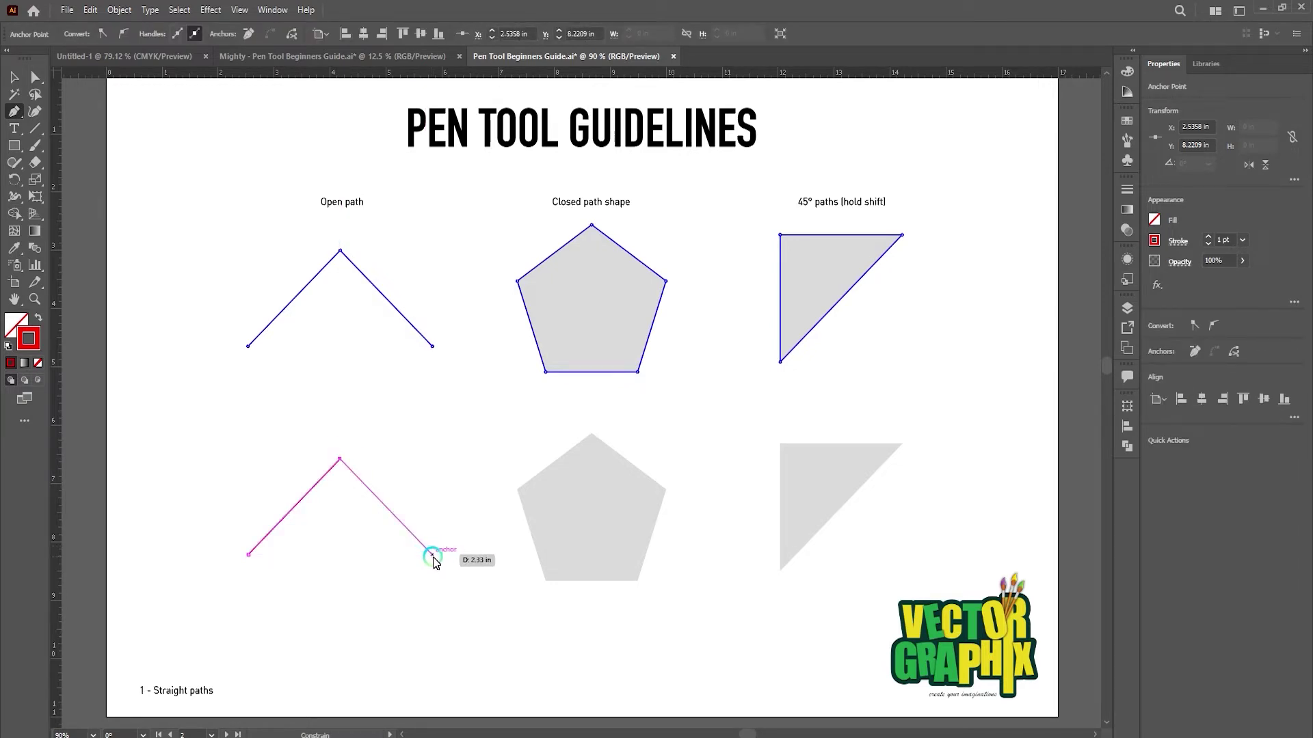
click(432, 555)
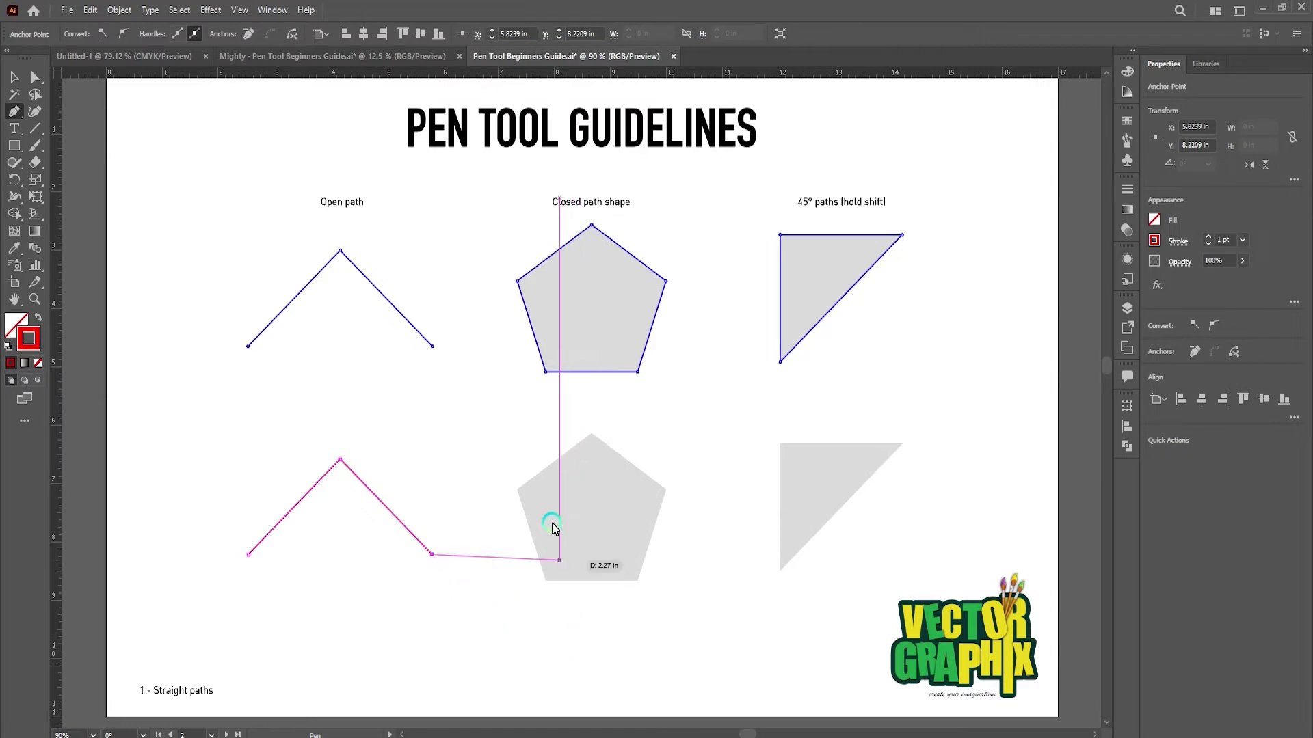
click(249, 554)
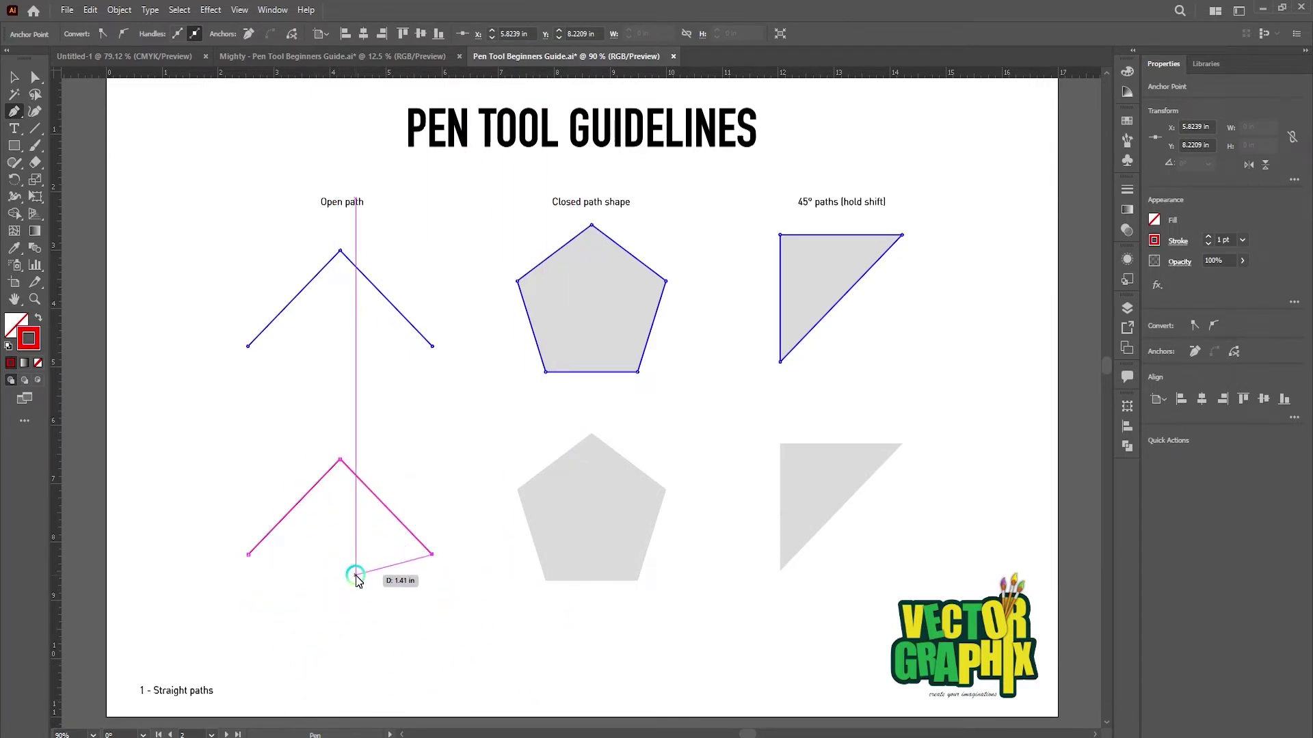
Trace the grey pentagon's five corners with a pen path closed at its top vertex
alt+scroll(432, 580, up, 1)
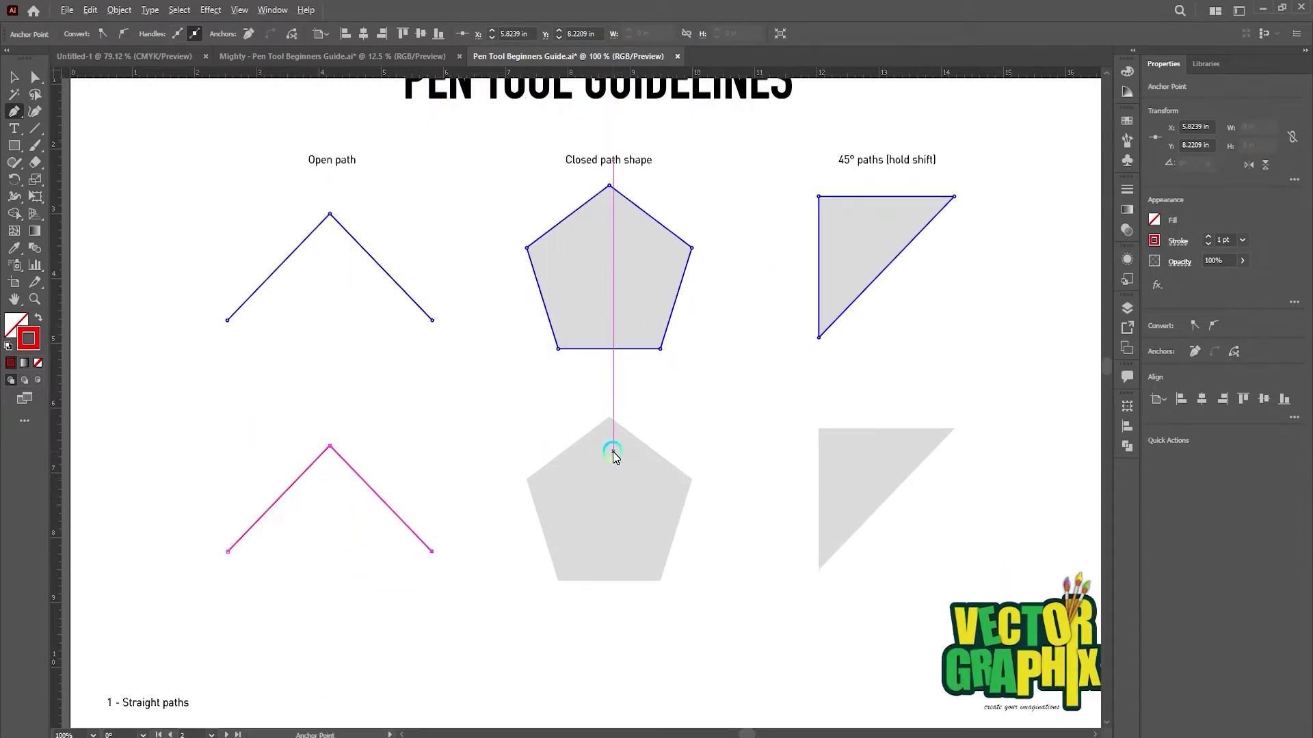
alt+scroll(613, 451, up, 2)
click(607, 400)
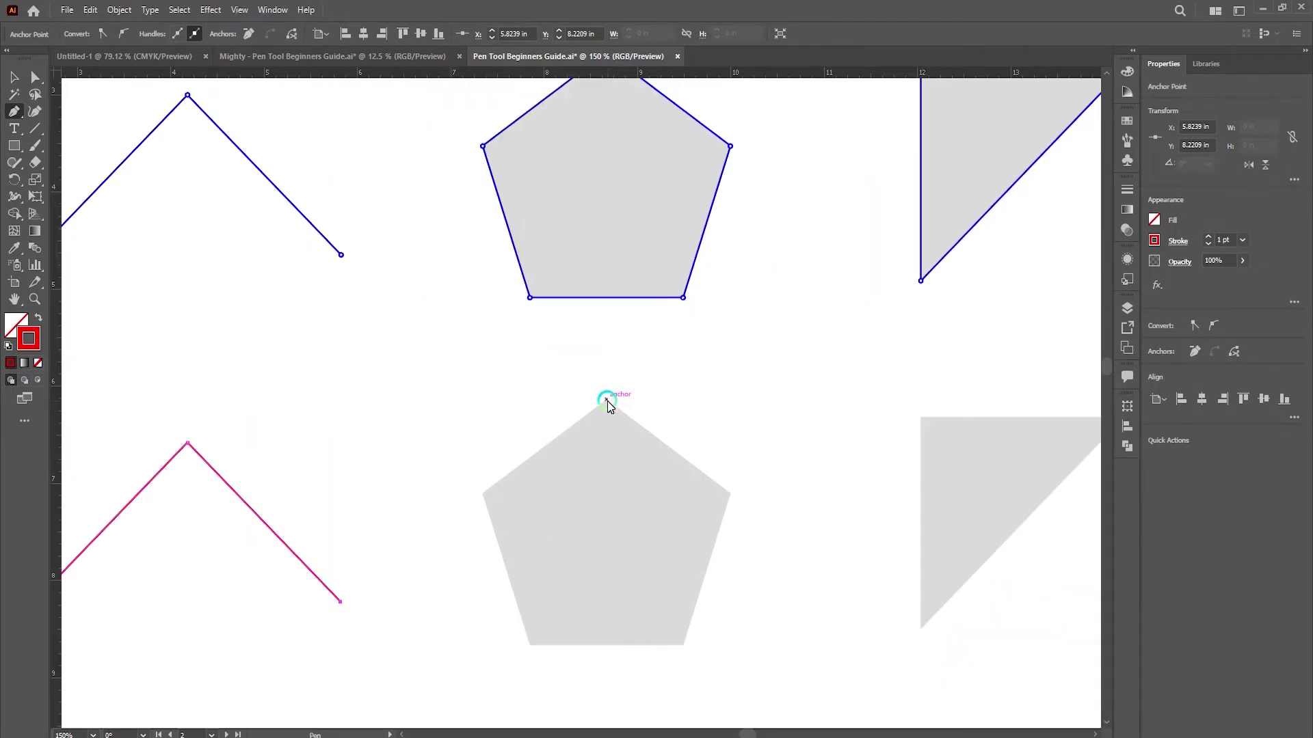
click(483, 493)
click(530, 644)
click(683, 645)
click(731, 493)
click(606, 400)
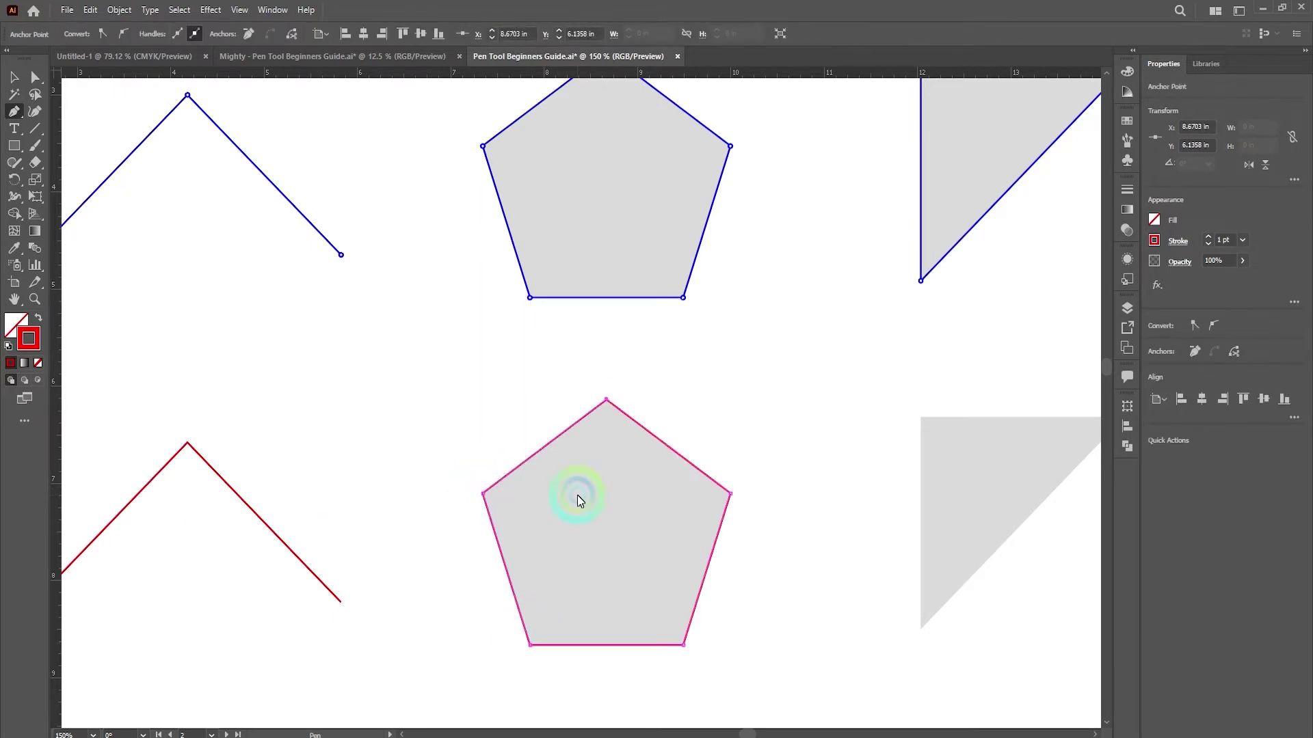
alt+scroll(516, 487, down, 2)
alt+scroll(516, 478, up, 1)
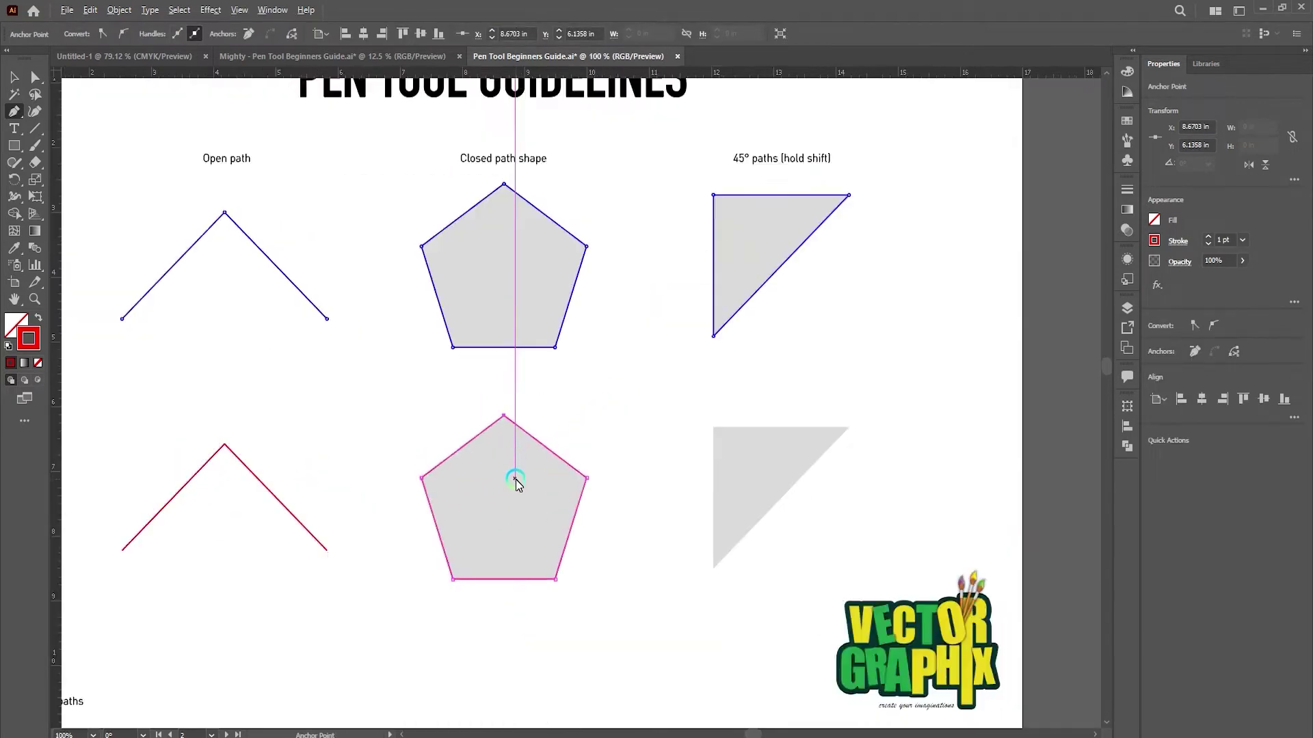
alt+scroll(545, 519, up, 1)
alt+scroll(683, 513, down, 1)
alt+scroll(847, 506, up, 1)
alt+scroll(851, 513, down, 1)
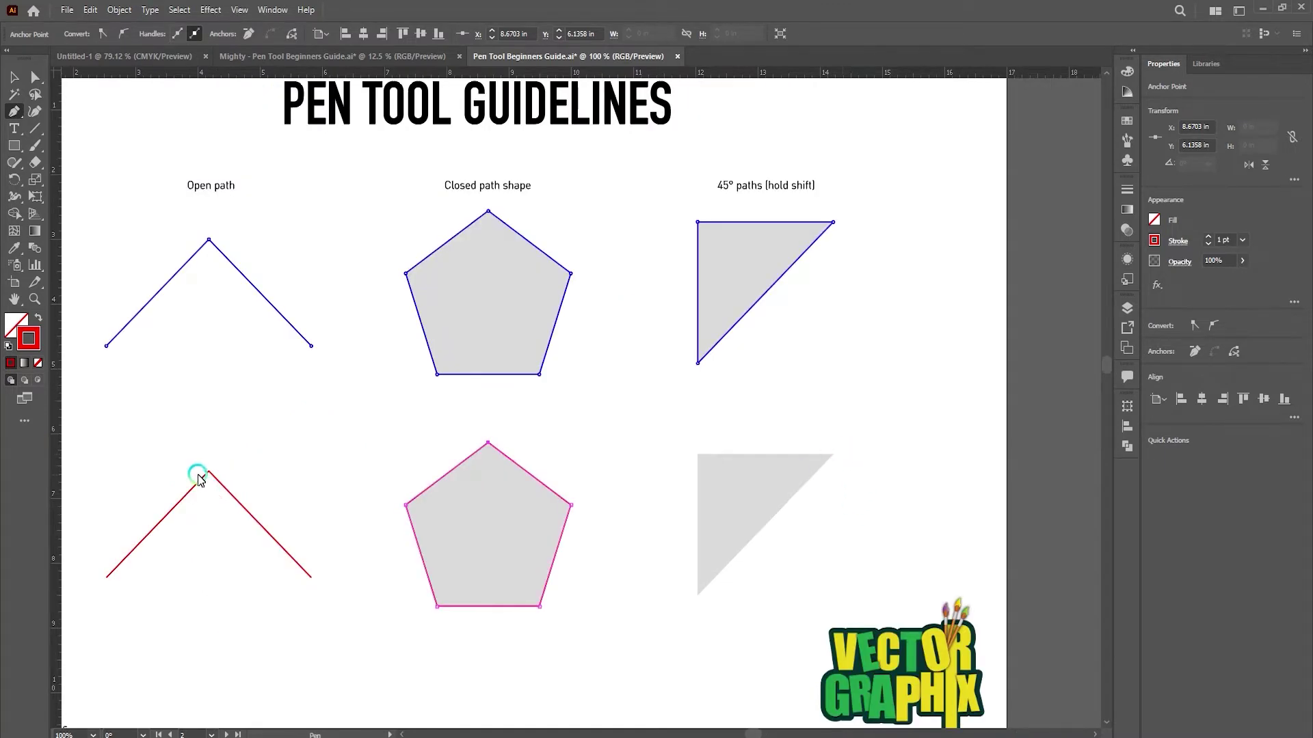
click(283, 609)
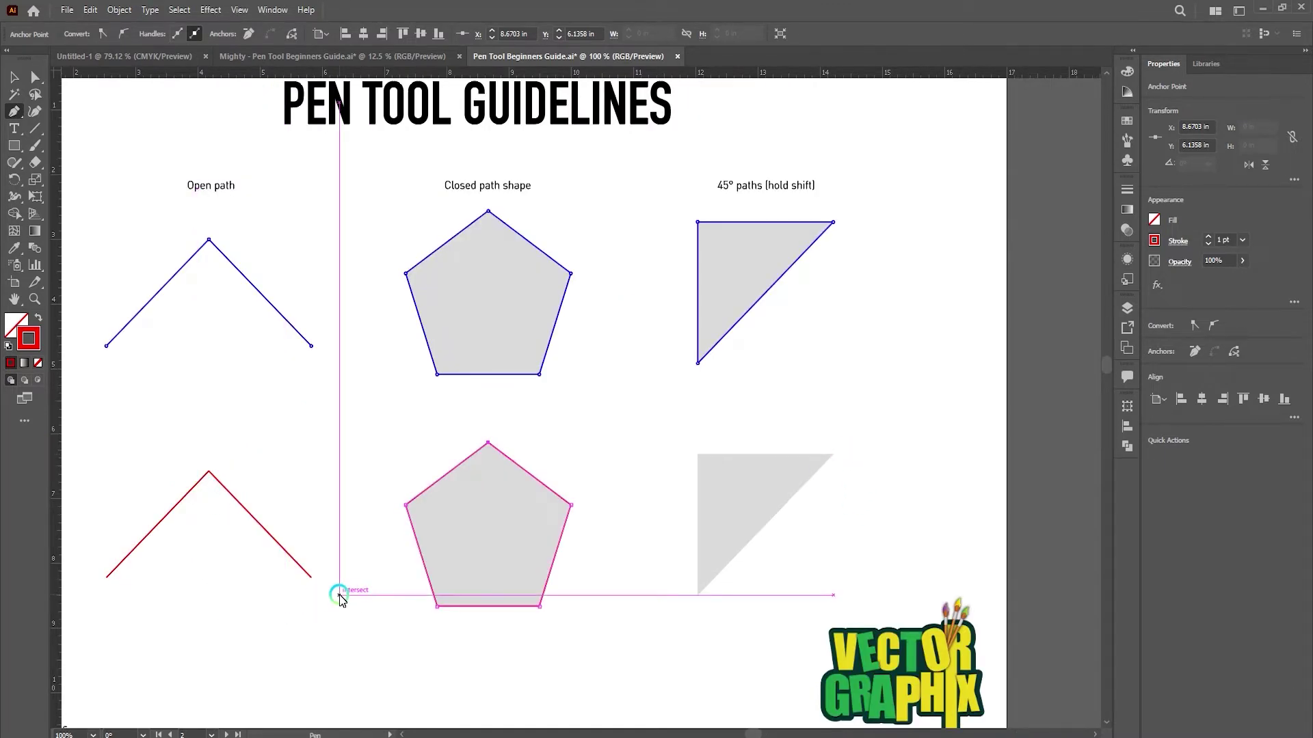
Trace the grey 45° triangle's three corners as a closed pen path
click(831, 454)
click(697, 454)
click(697, 595)
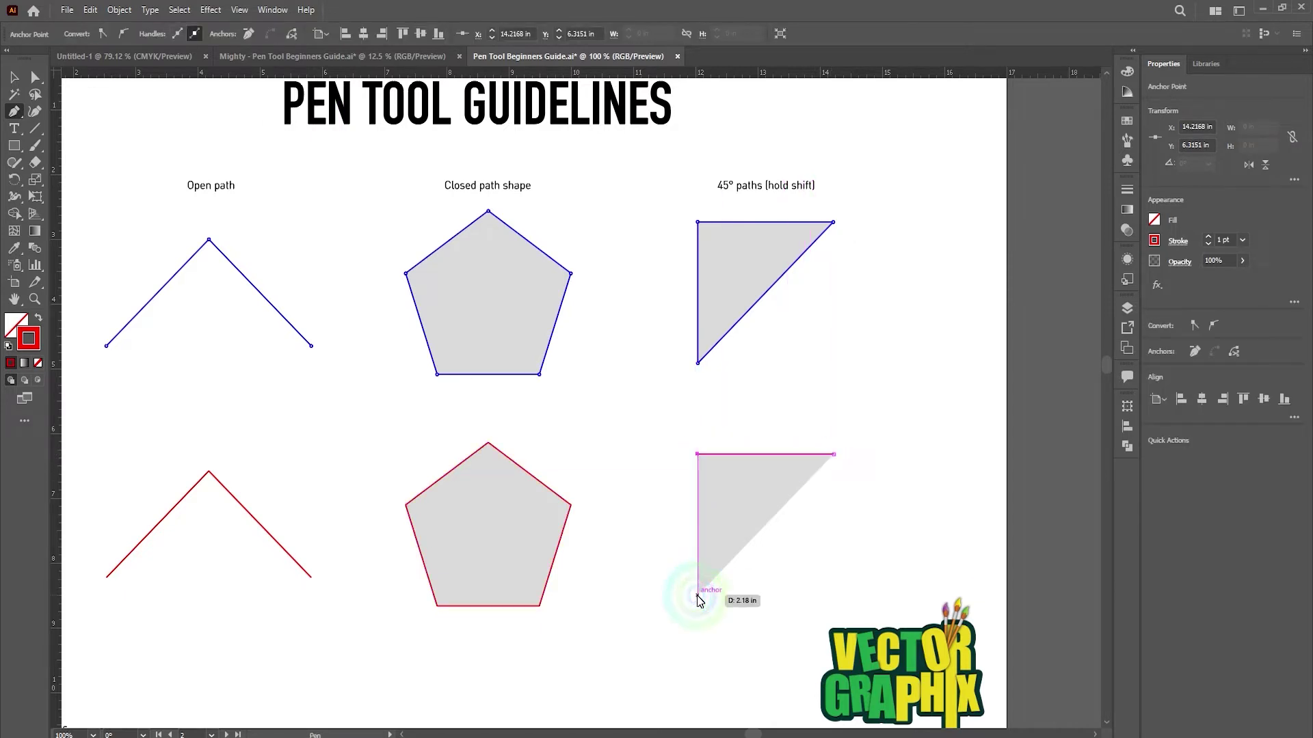
click(833, 454)
key(v)
Rotate the traced triangle with the Selection tool, then rotate it back onto its grey template
scroll(769, 443, down, 1)
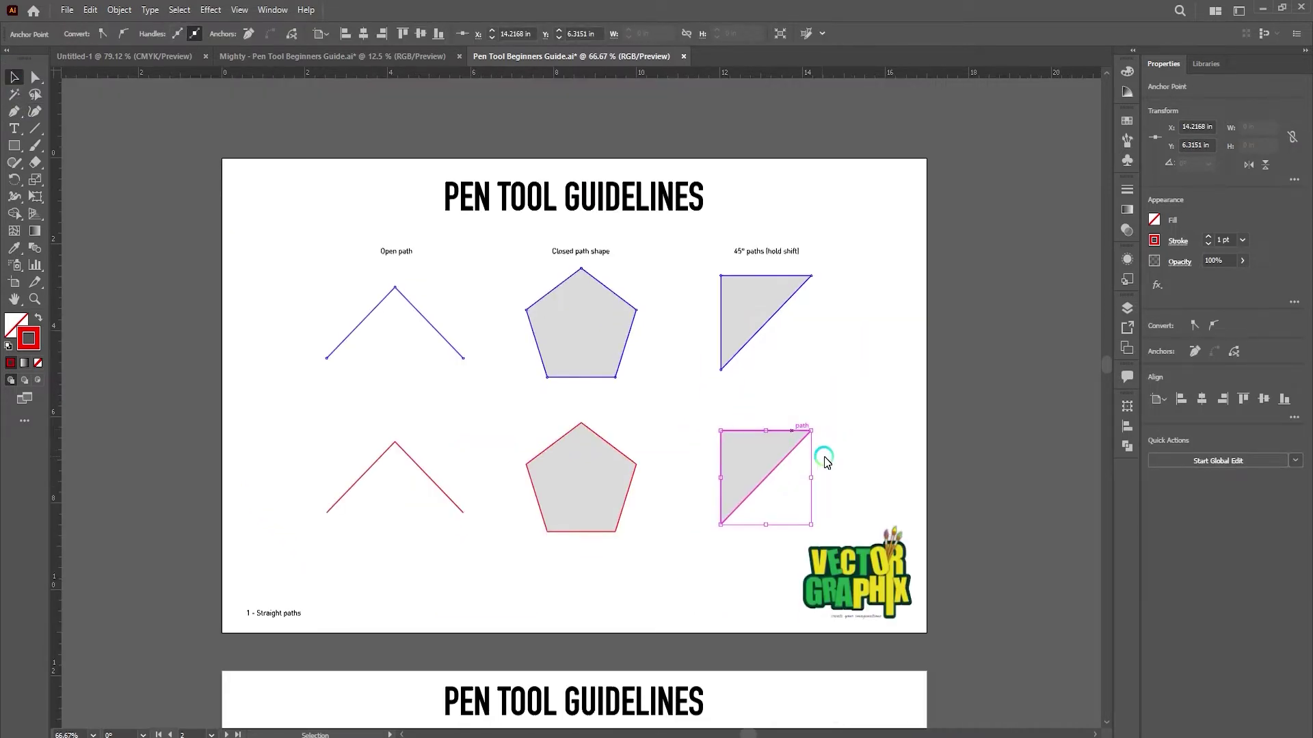
scroll(834, 448, down, 1)
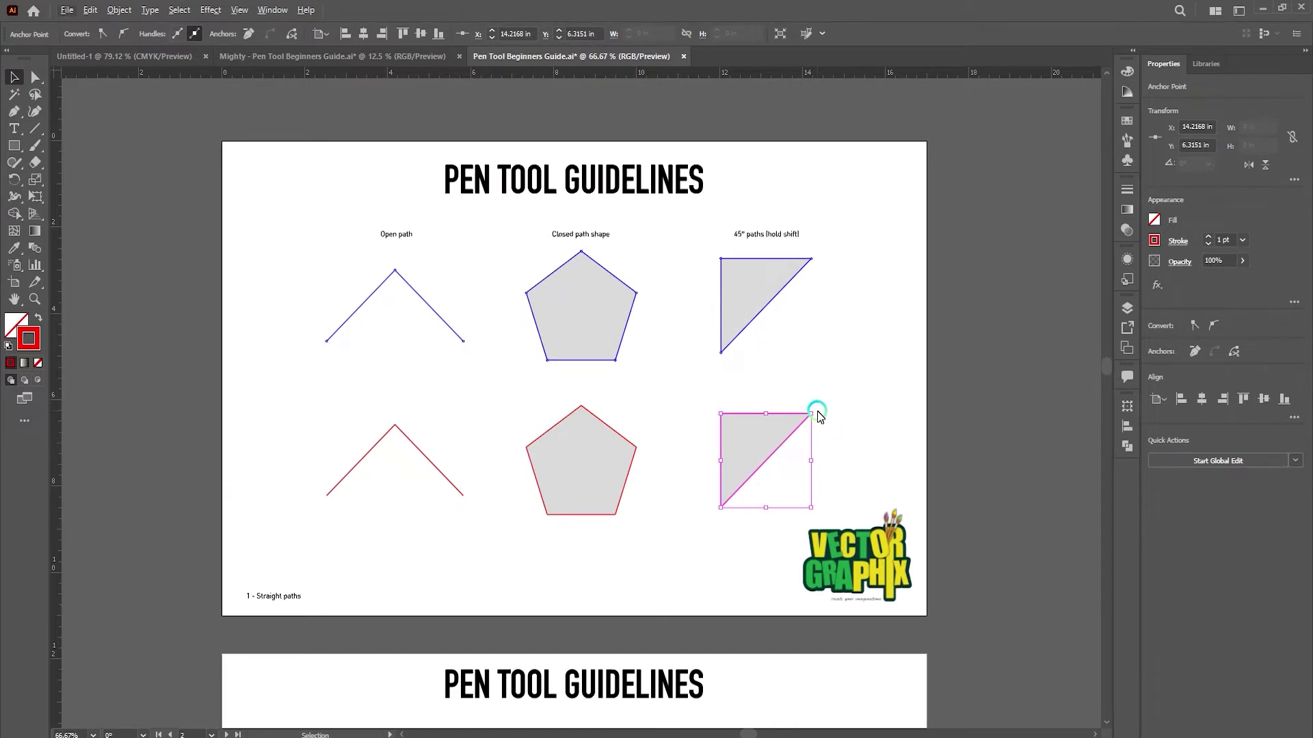
scroll(820, 417, up, 2)
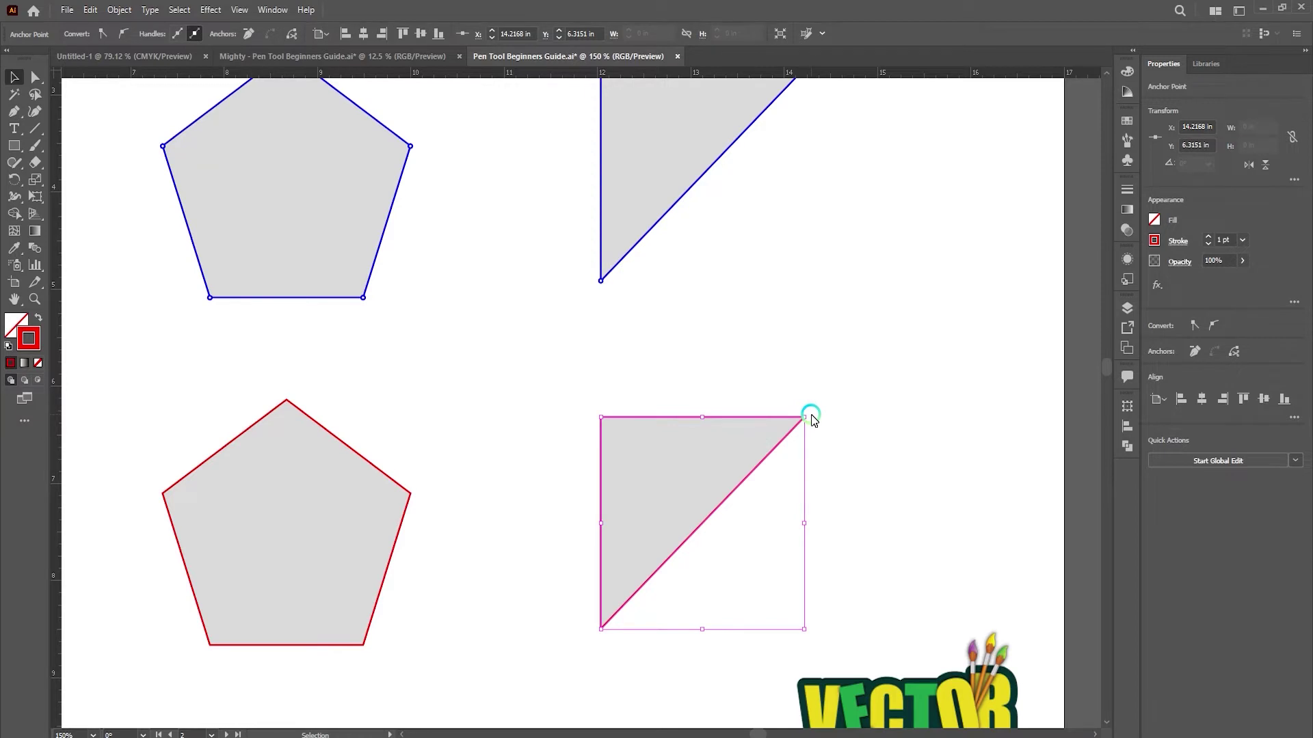
scroll(811, 414, down, 1)
drag(811, 413, 835, 467)
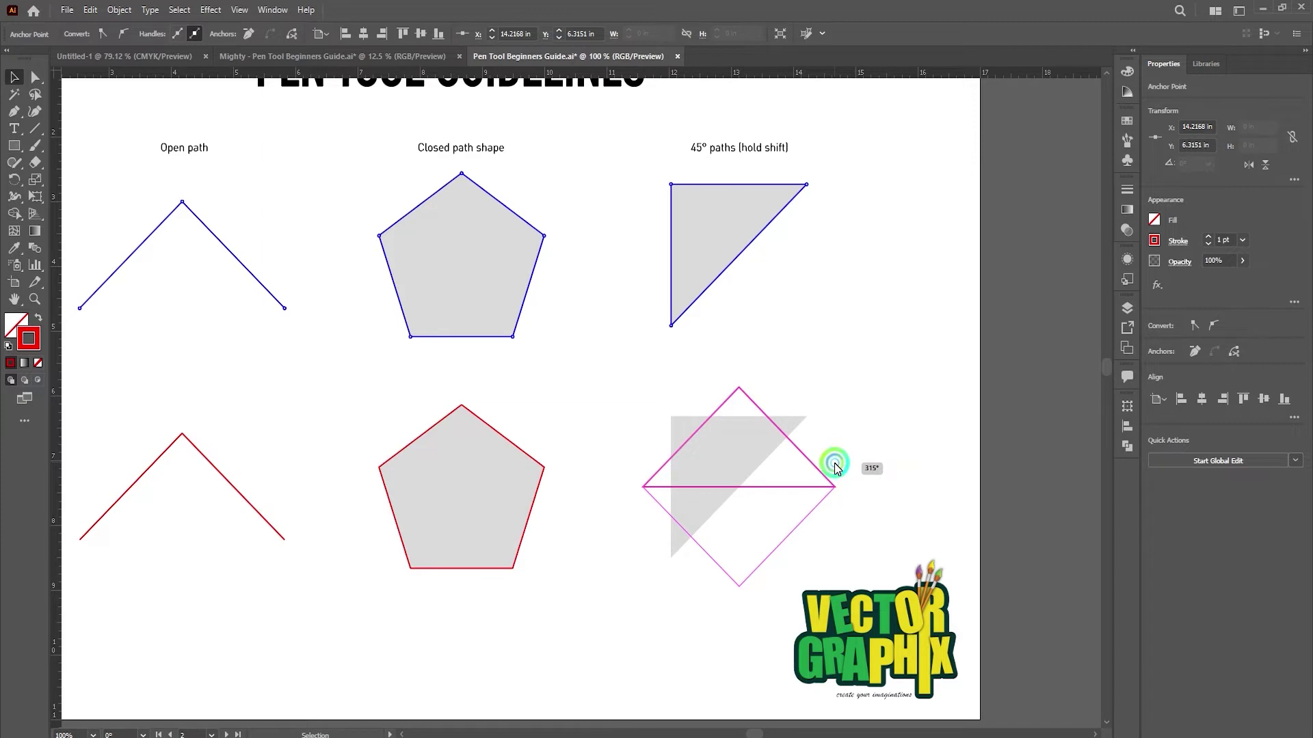
click(922, 459)
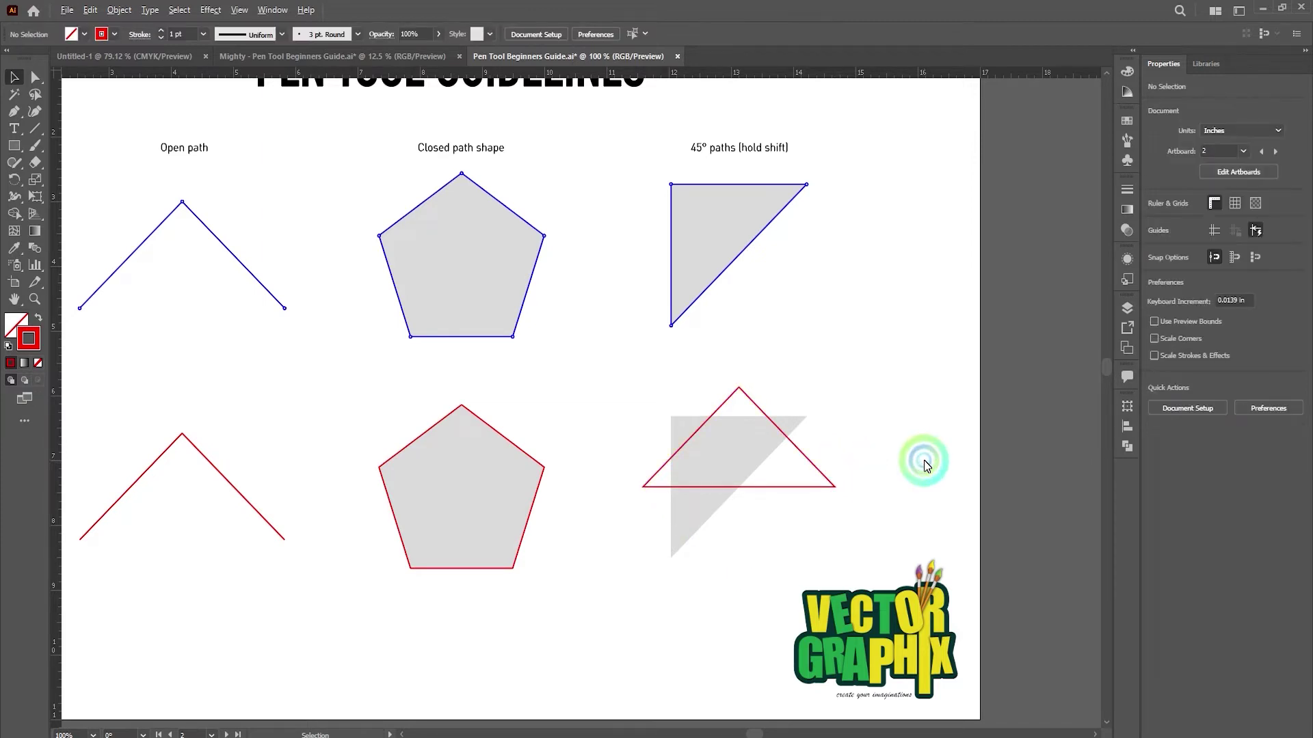
scroll(922, 458, down, 1)
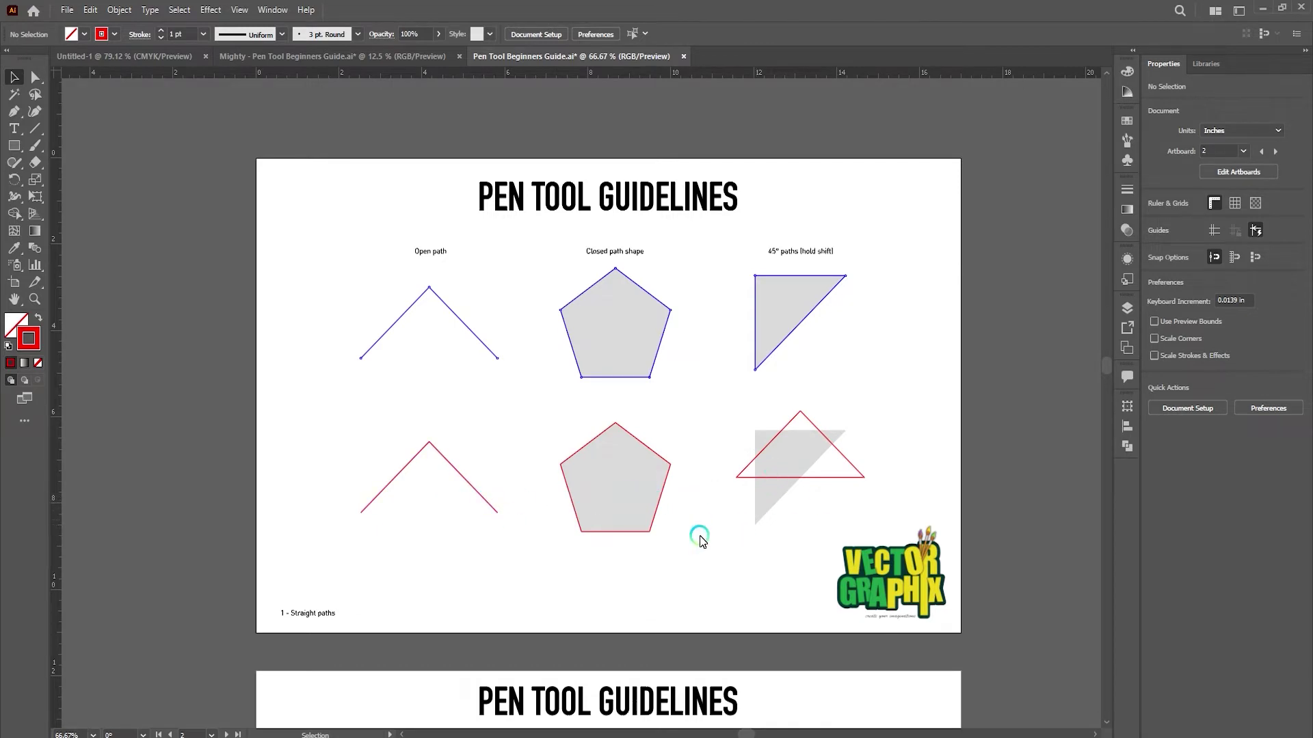
scroll(870, 458, up, 1)
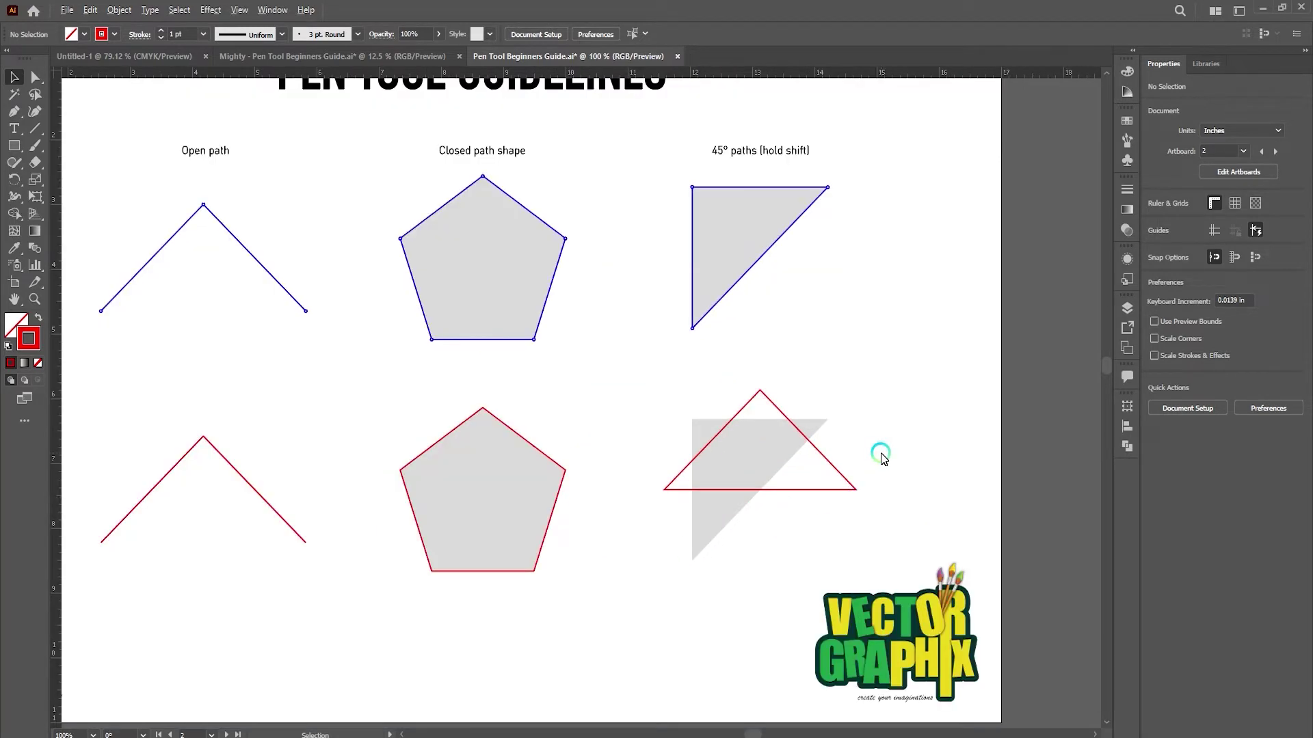
click(860, 490)
click(864, 491)
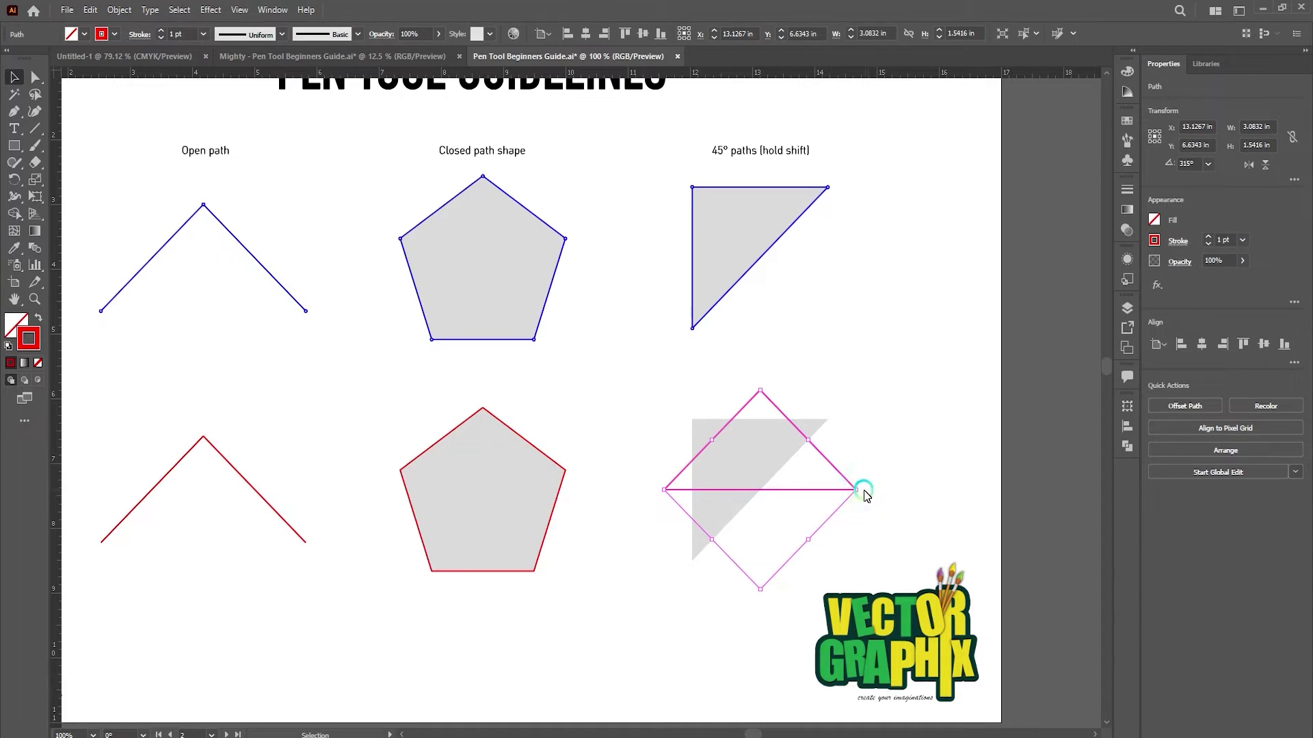
drag(864, 493, 870, 432)
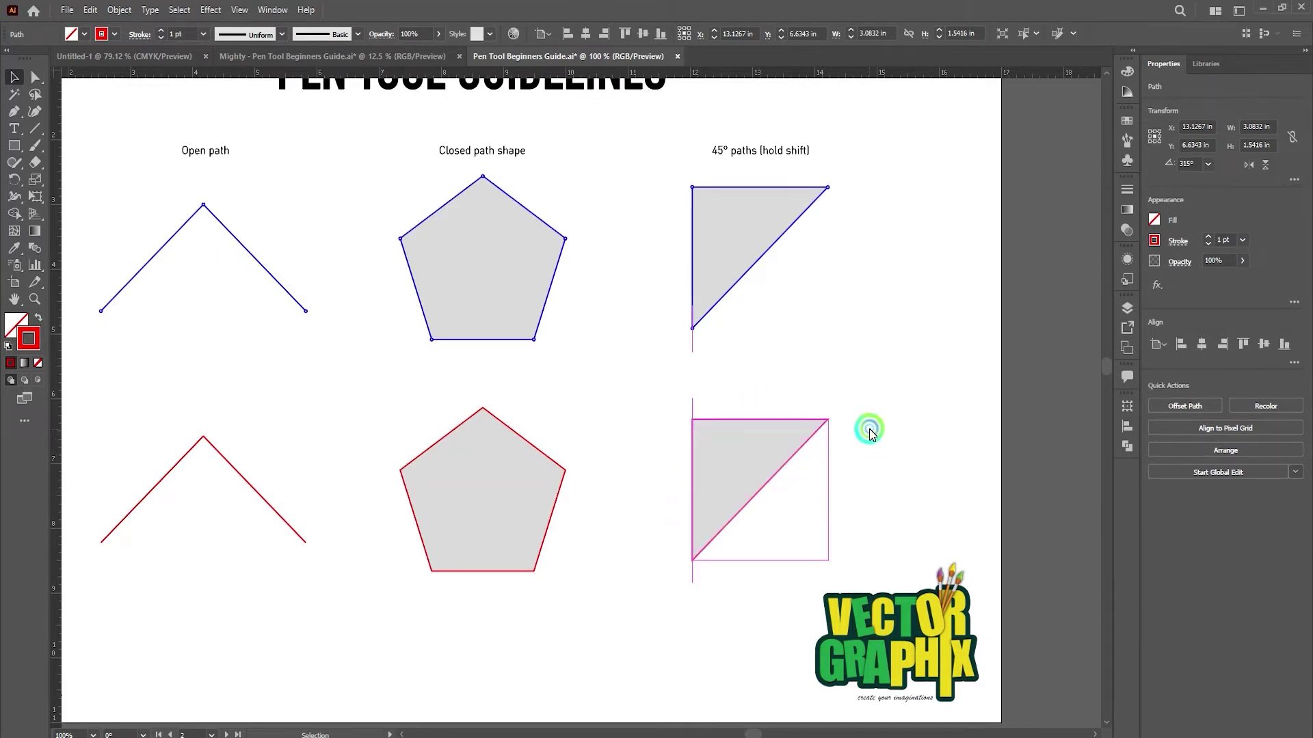
click(913, 471)
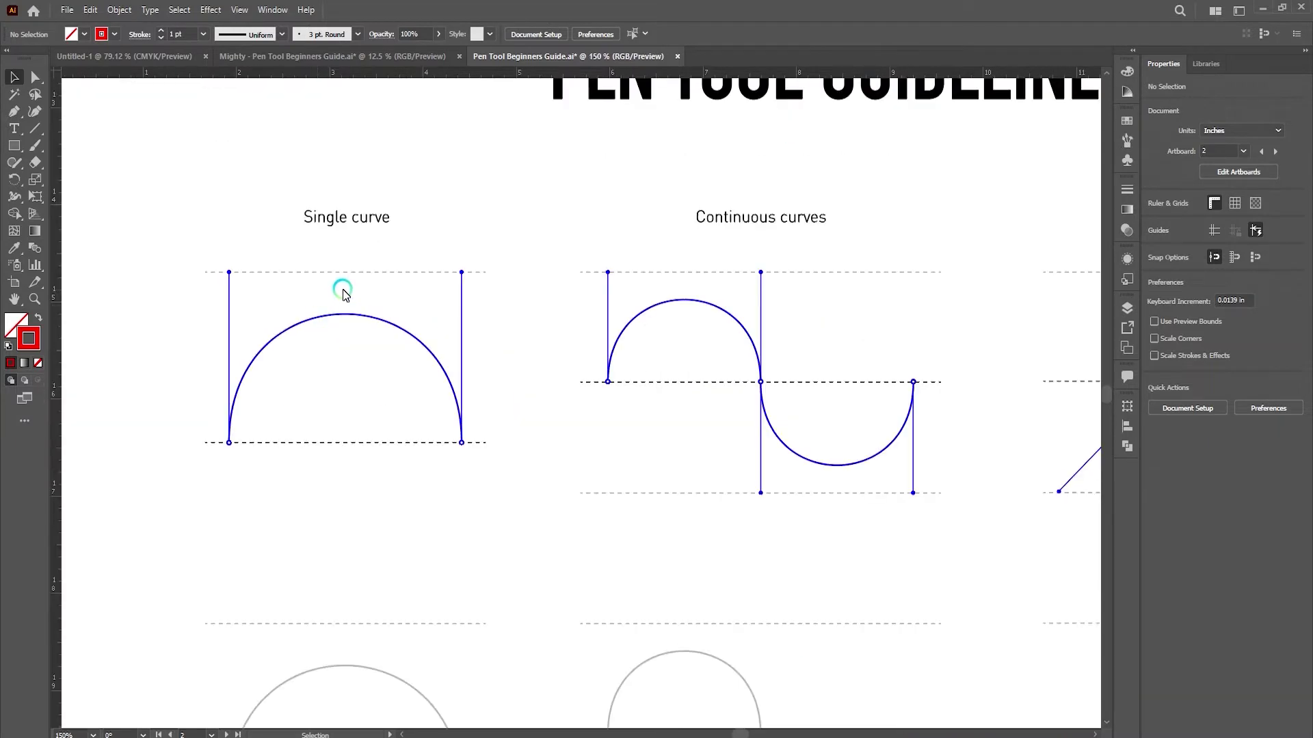
Draw a pen arc over the grey semicircle, pulling vertical handles at its left and right base points
key(ctrl+minus)
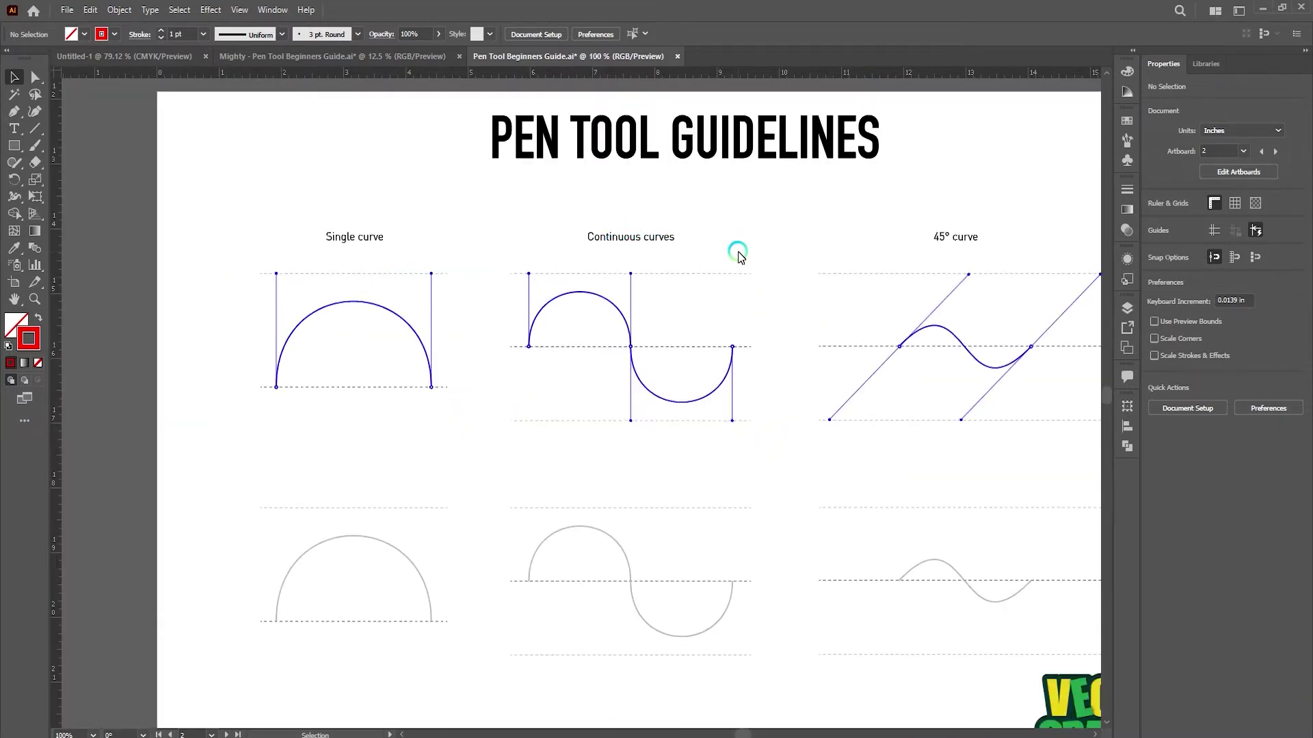
scroll(650, 398, down, 2)
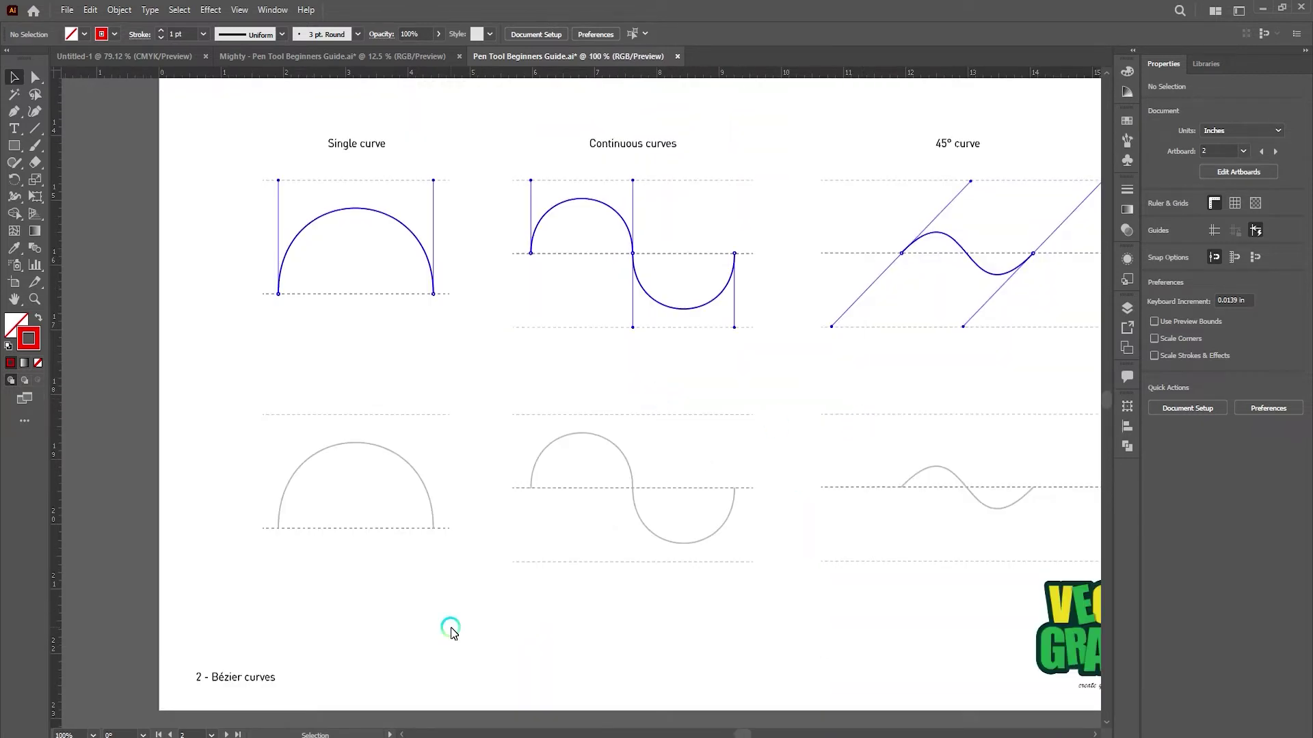
key(p)
scroll(322, 557, up, 1)
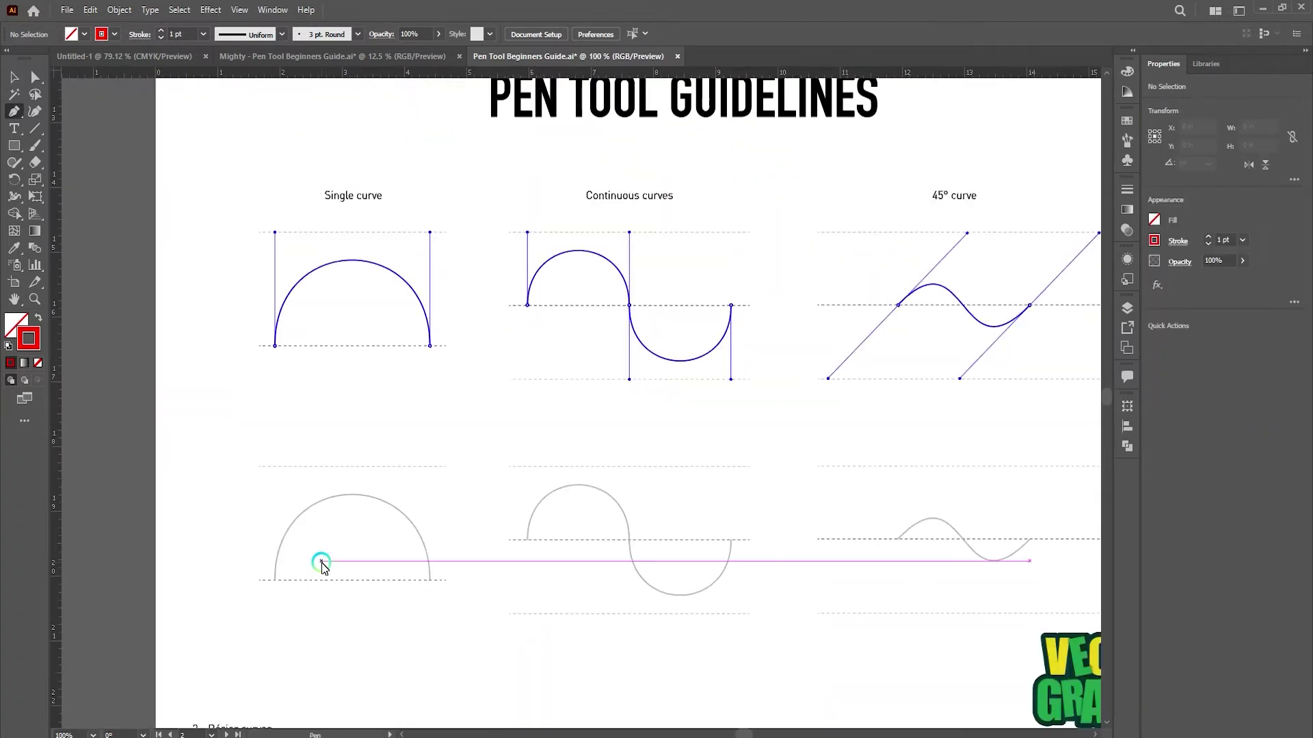
scroll(322, 557, down, 1)
click(275, 543)
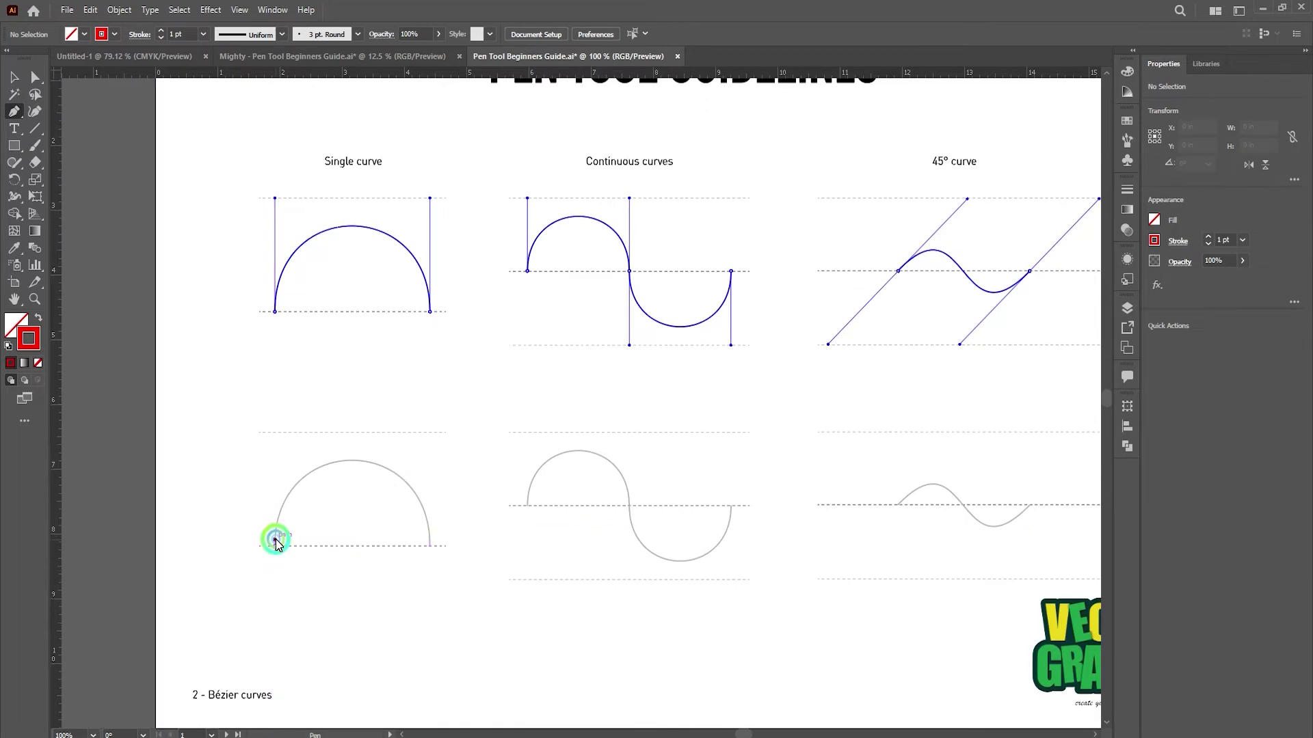
drag(275, 544, 288, 440)
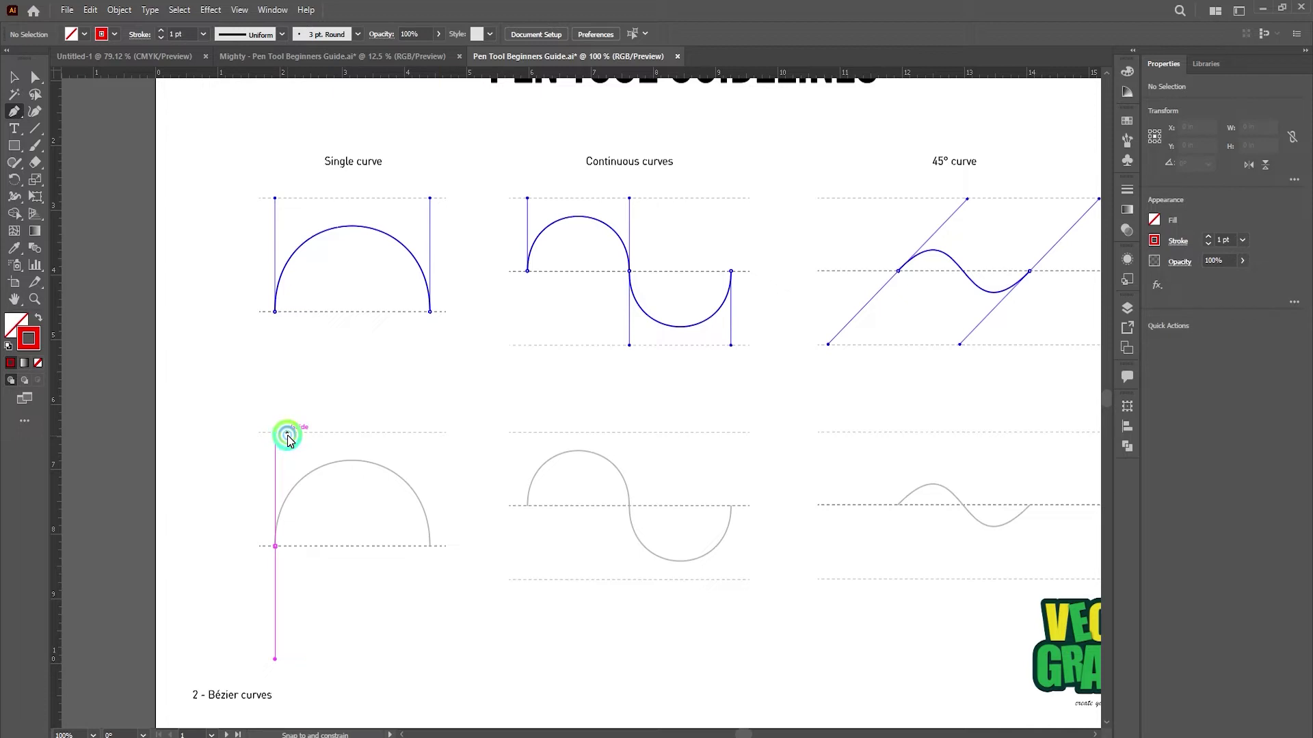
drag(287, 438, 287, 438)
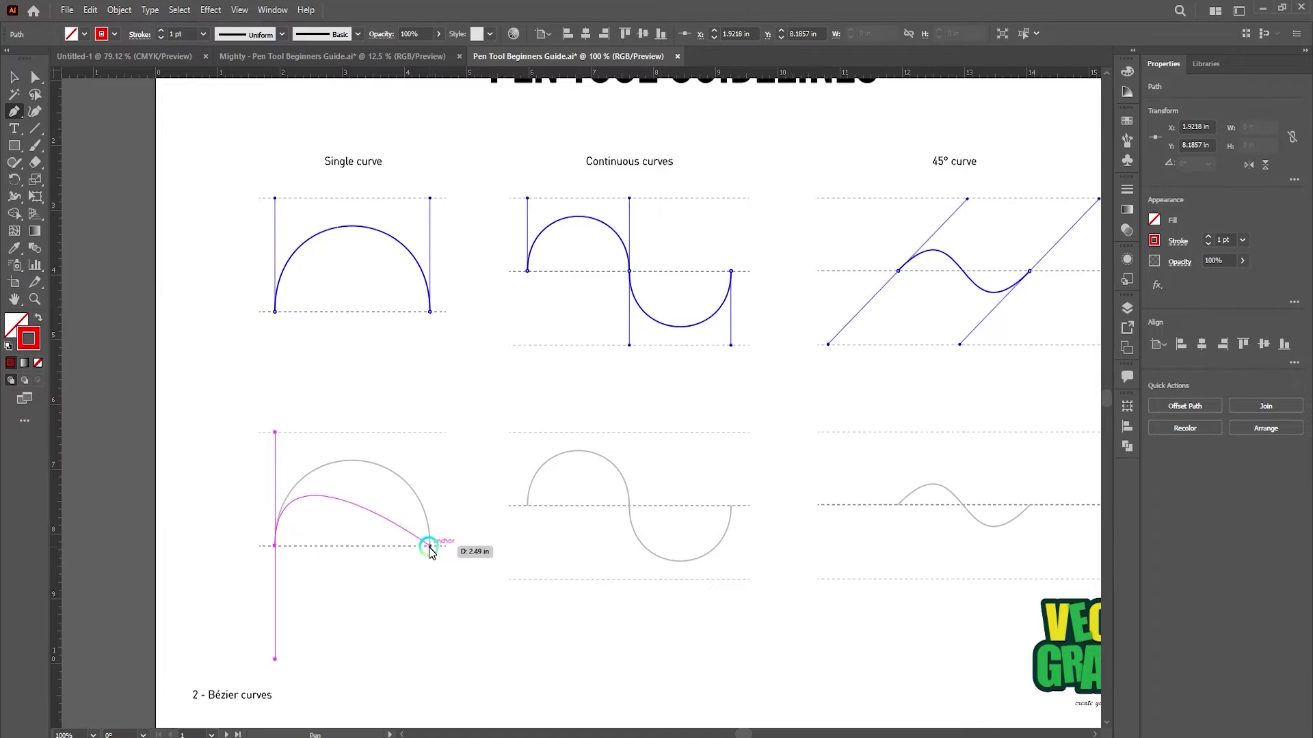
drag(430, 547, 431, 665)
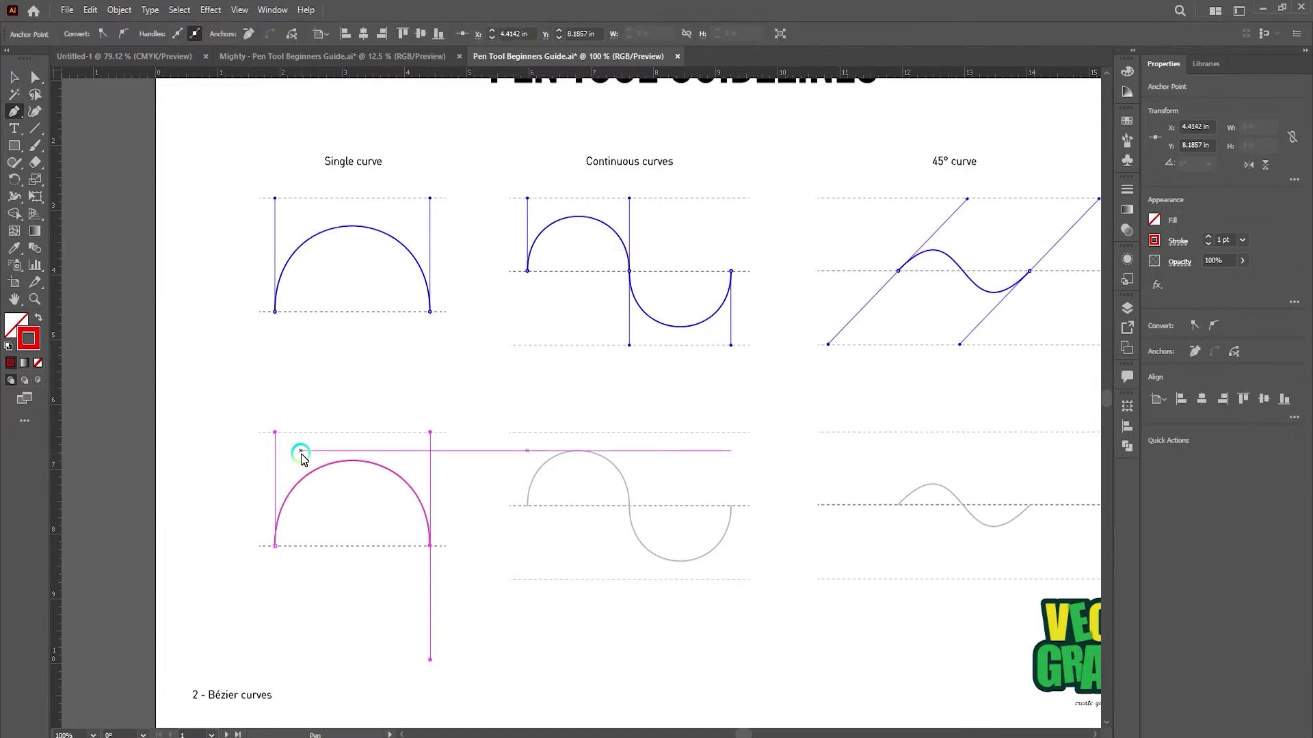
alt+scroll(299, 451, down, 1)
Finish the S-curve trace, then trace the 45° wave with anchors at its left end and centre
alt+scroll(488, 492, up, 1)
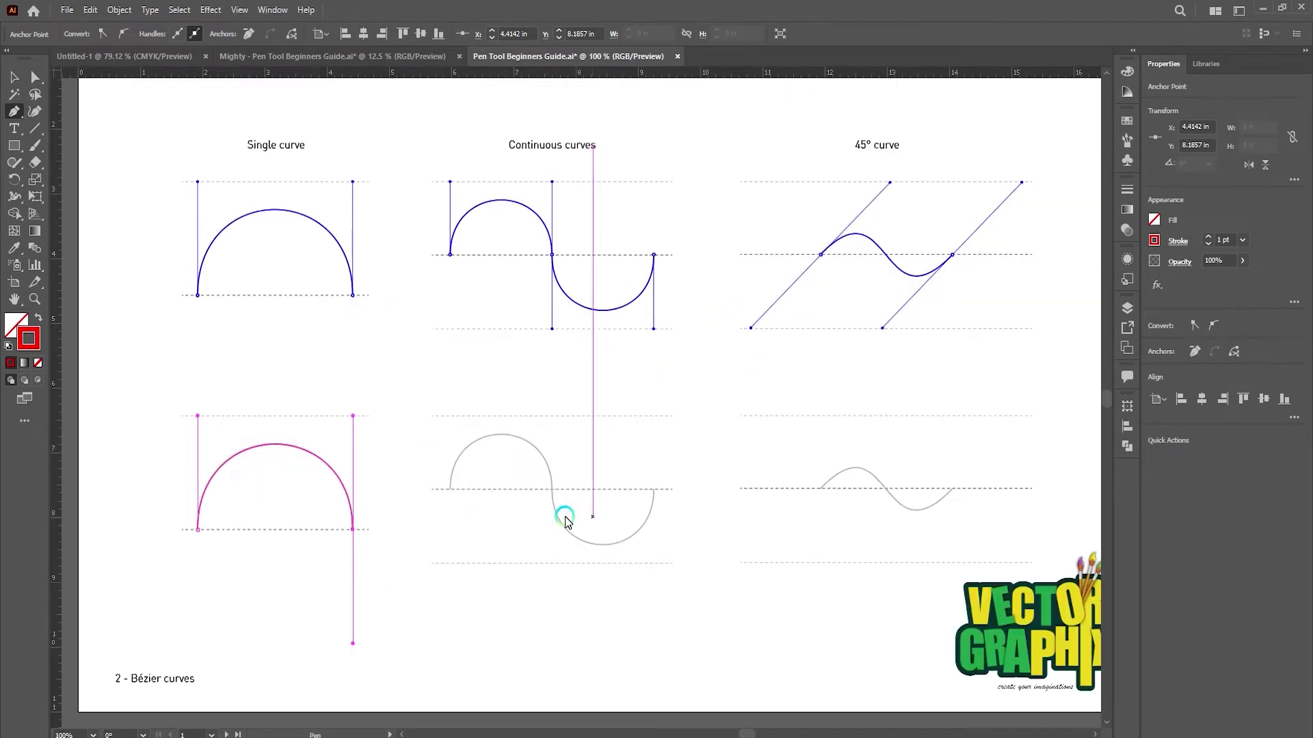
drag(450, 489, 453, 429)
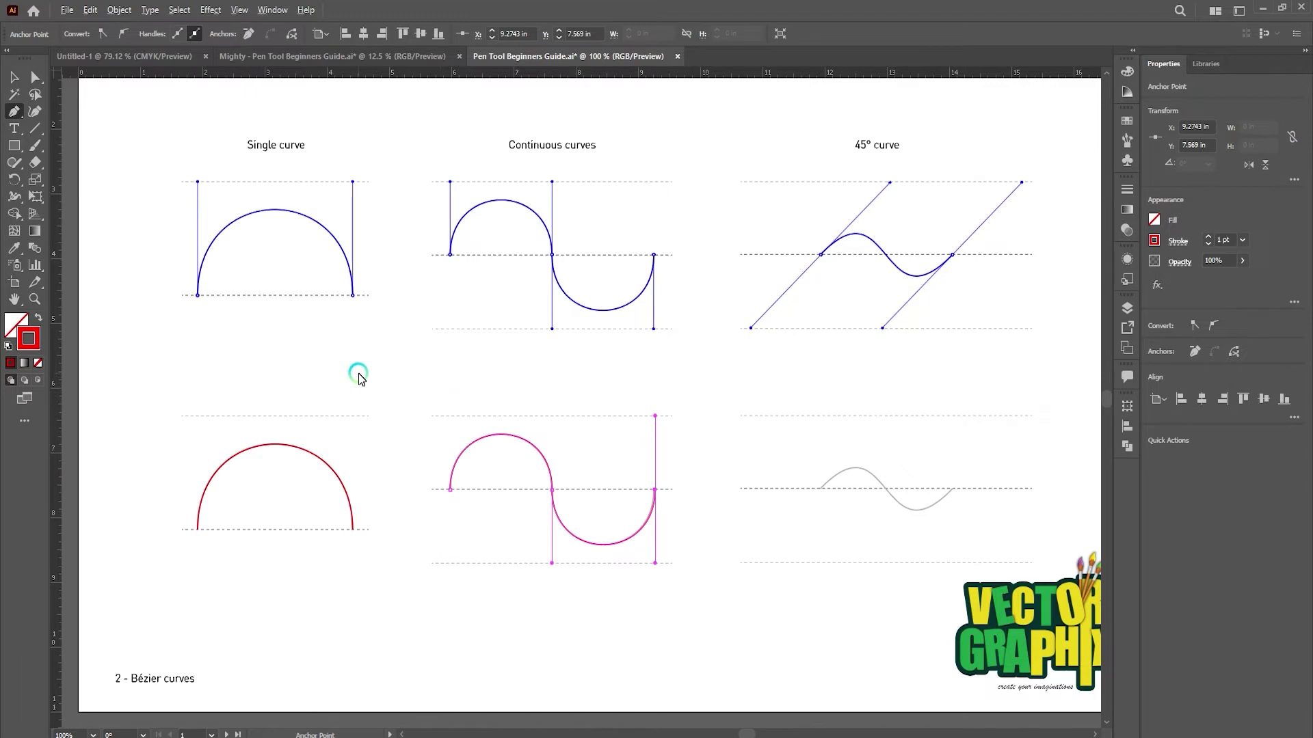
alt+scroll(358, 372, down, 1)
alt+scroll(487, 433, up, 1)
scroll(884, 487, right, 2)
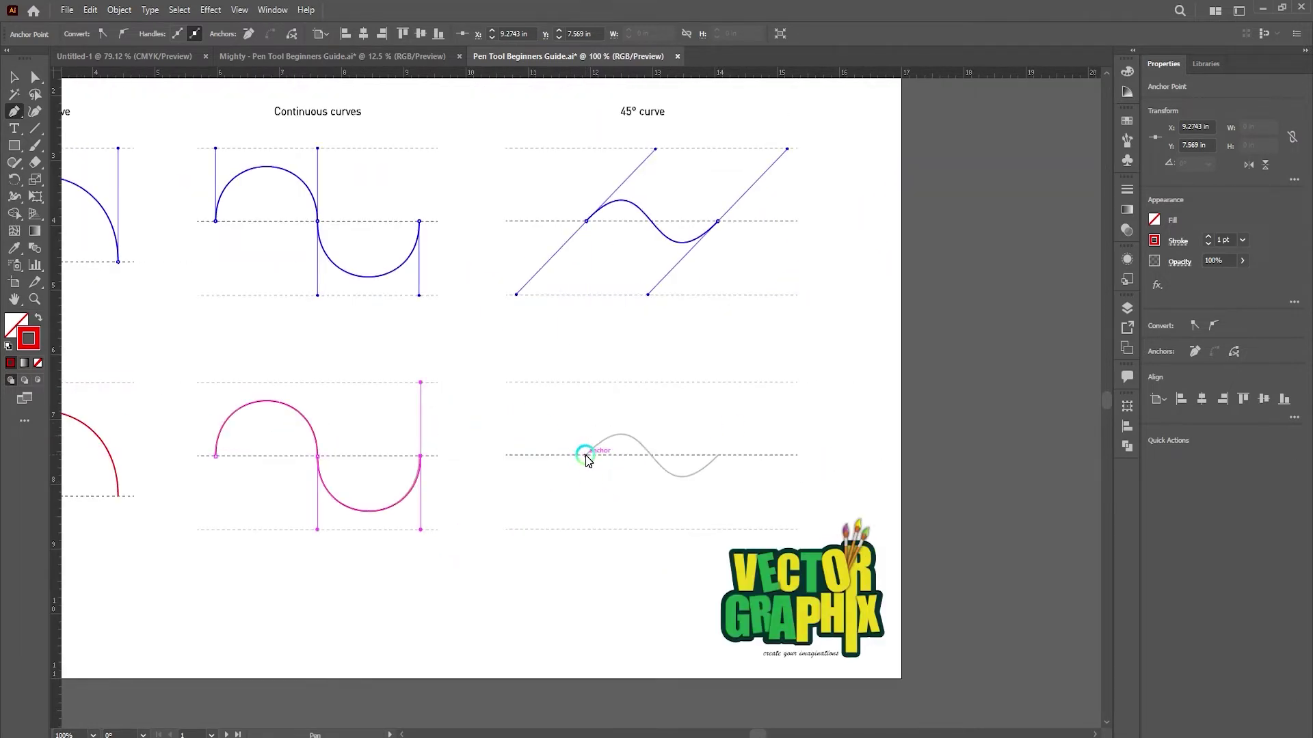
drag(586, 454, 654, 383)
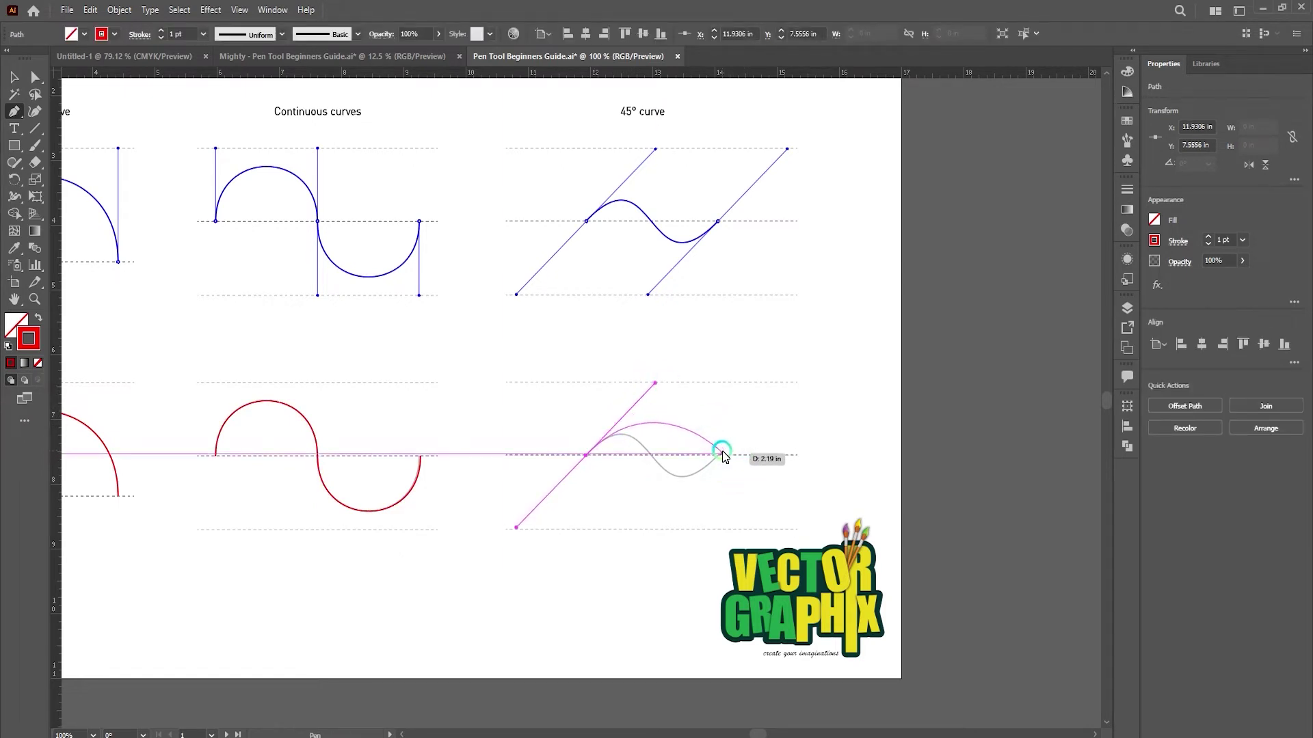
drag(719, 457, 782, 372)
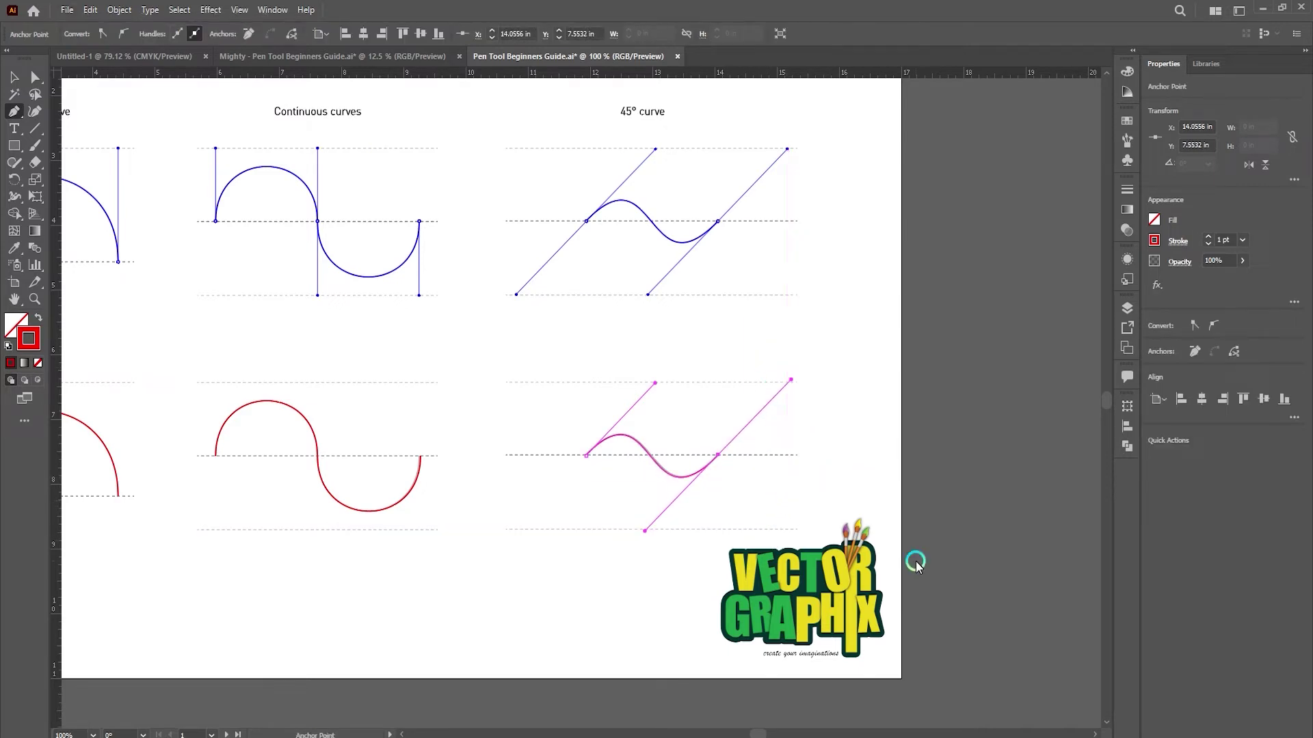
On the Breaking paths page, place curved anchors at the middle teardrop's top, right side and bottom tip
key(ctrl+minus)
scroll(916, 562, down, 5)
scroll(916, 563, down, 5)
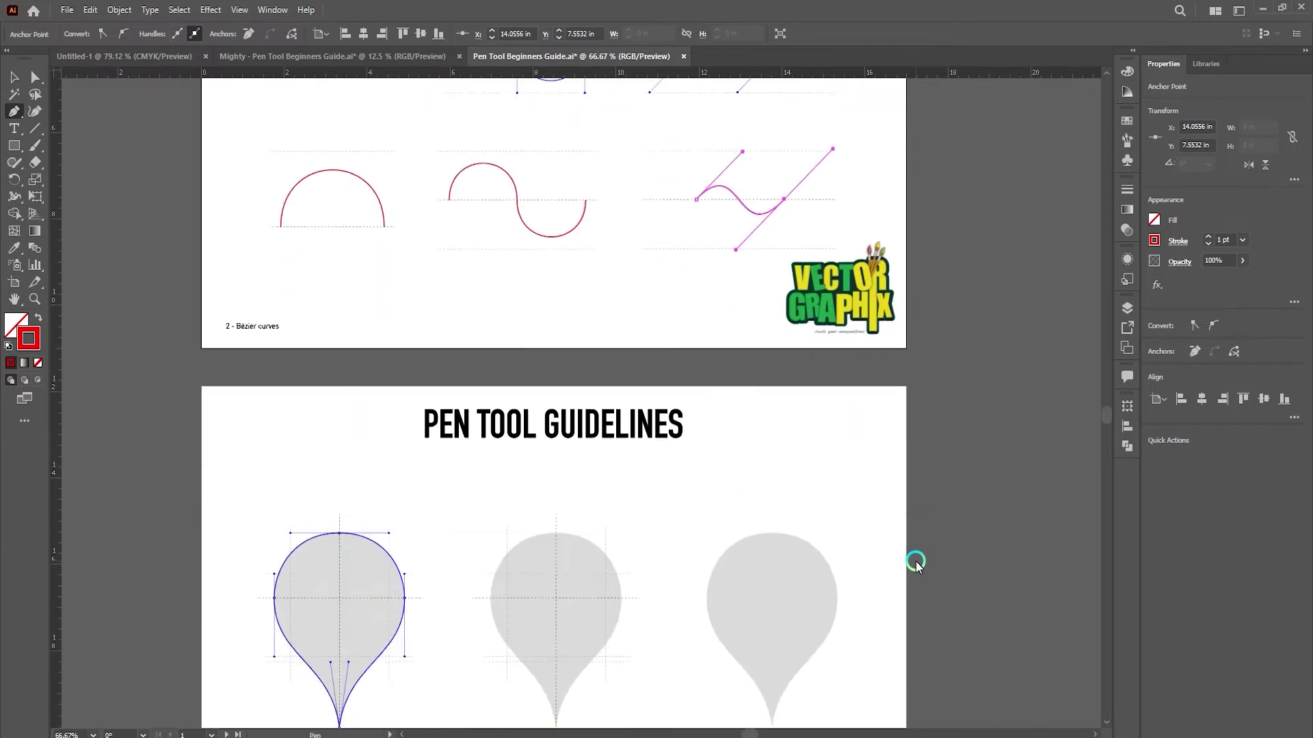
scroll(916, 562, down, 5)
key(ctrl+plus)
scroll(510, 527, up, 1)
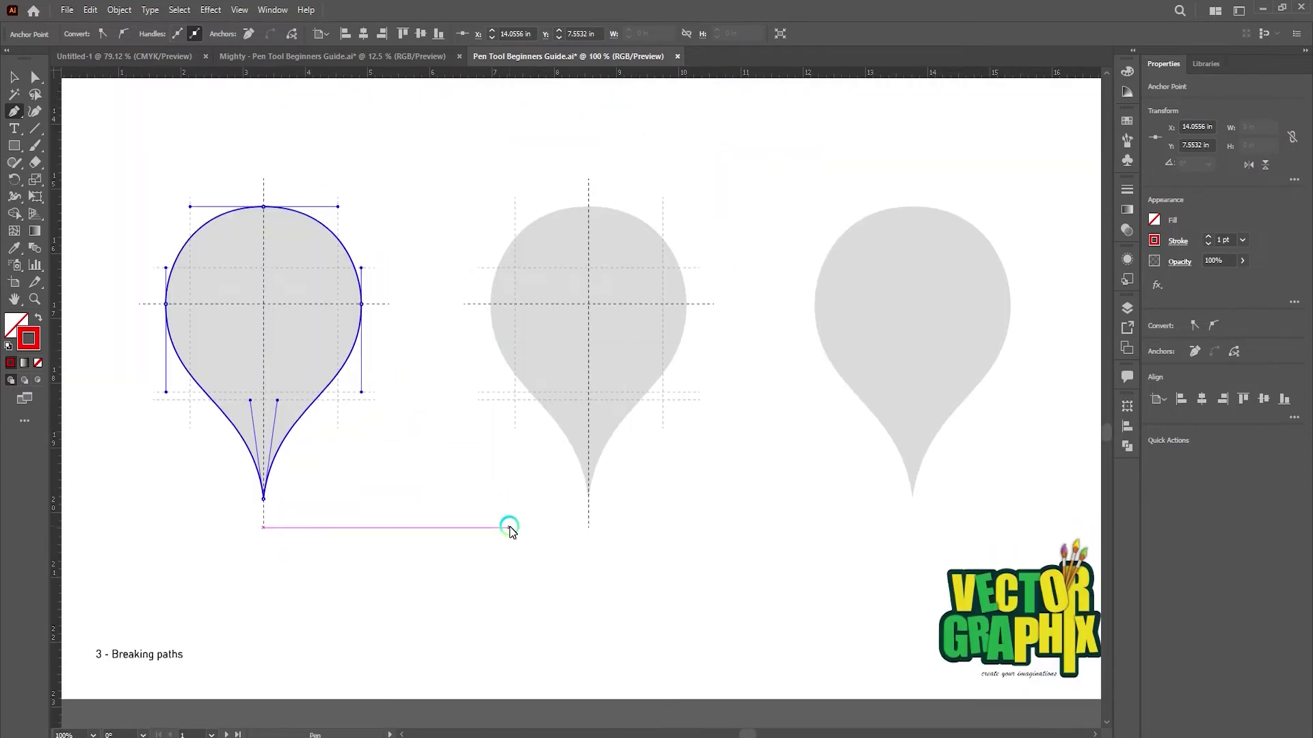
scroll(564, 367, up, 2)
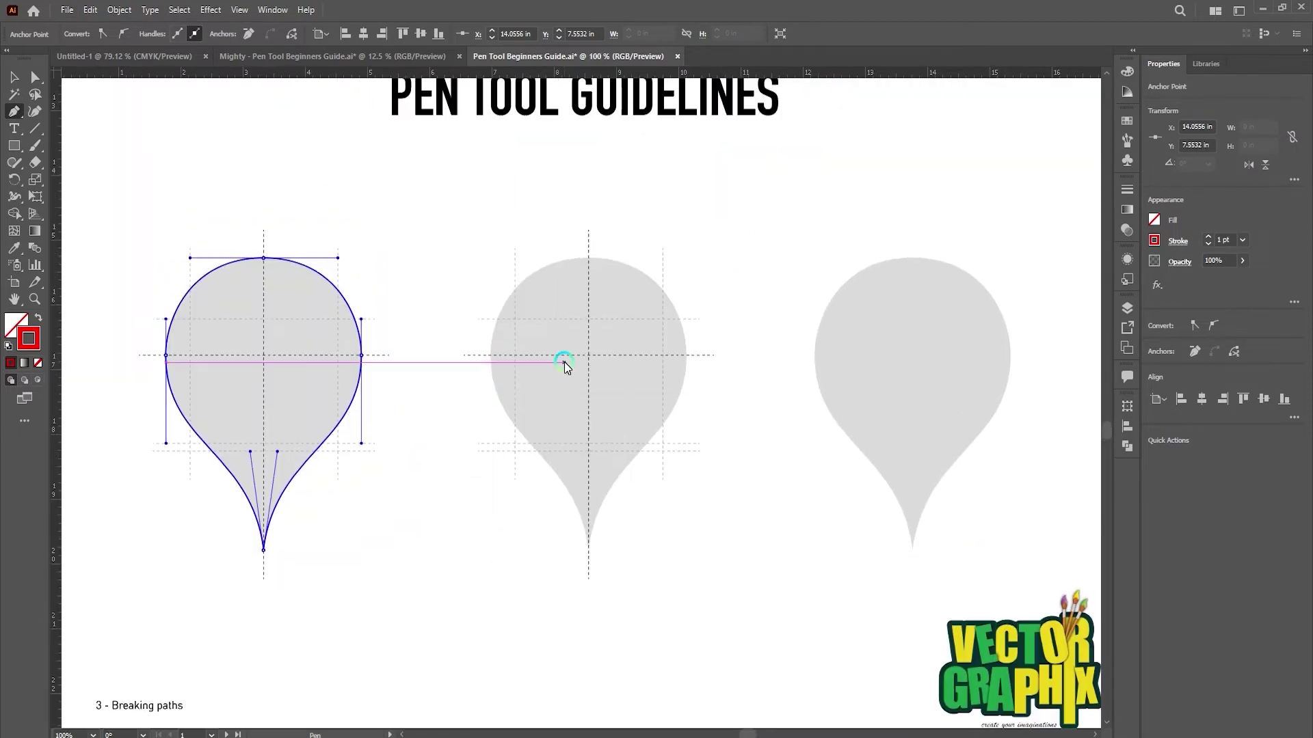
click(588, 259)
drag(588, 260, 661, 263)
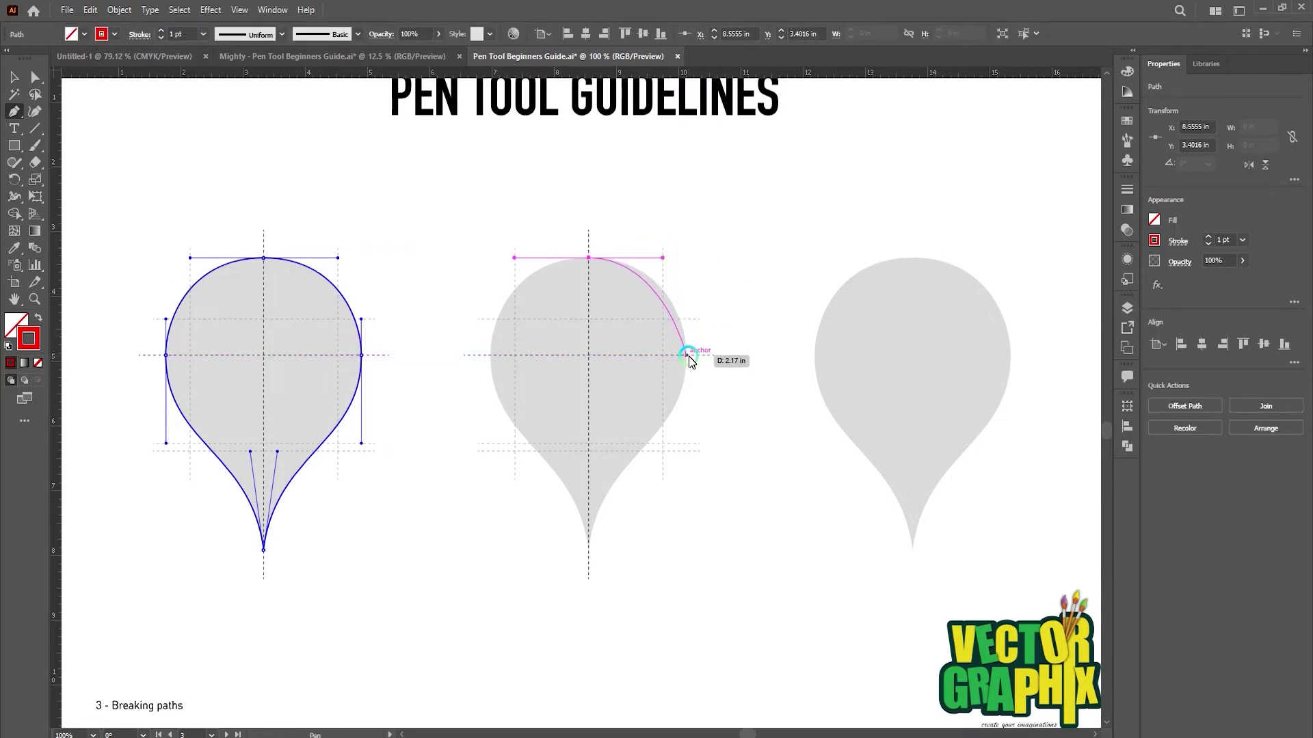
drag(687, 355, 694, 395)
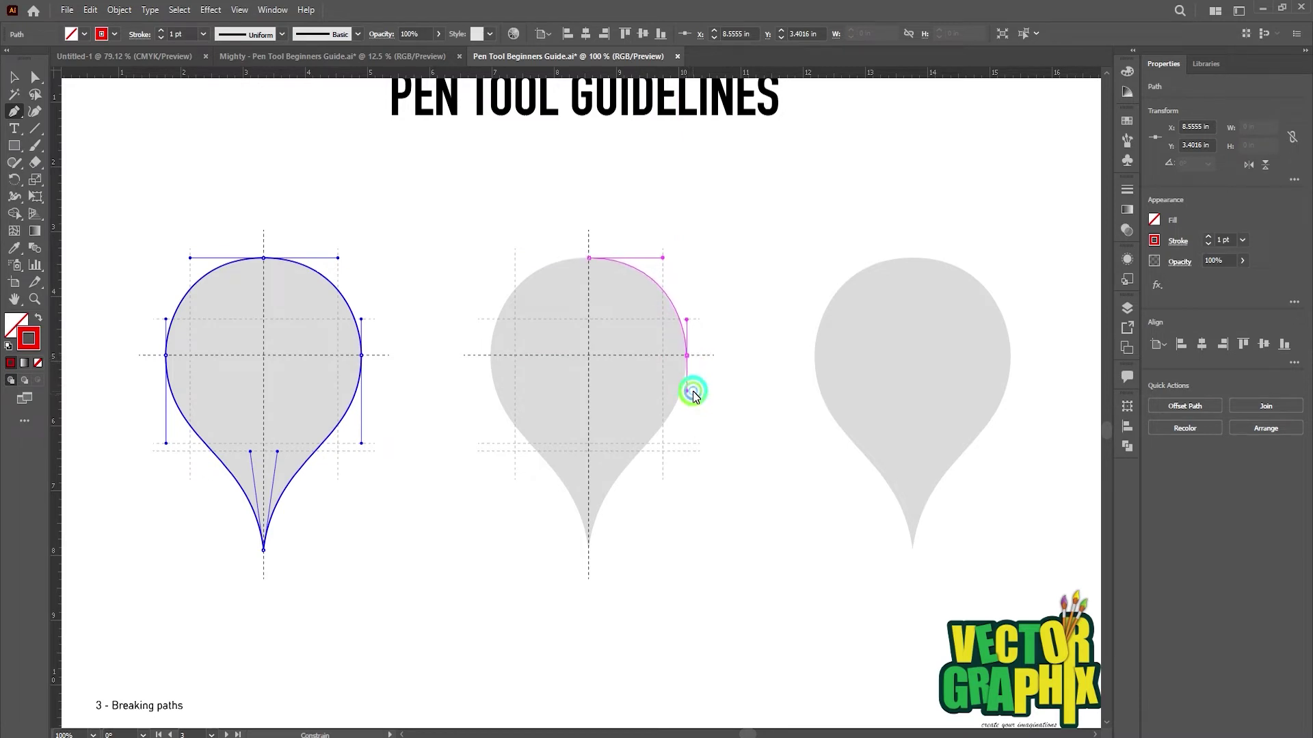
drag(588, 549, 588, 599)
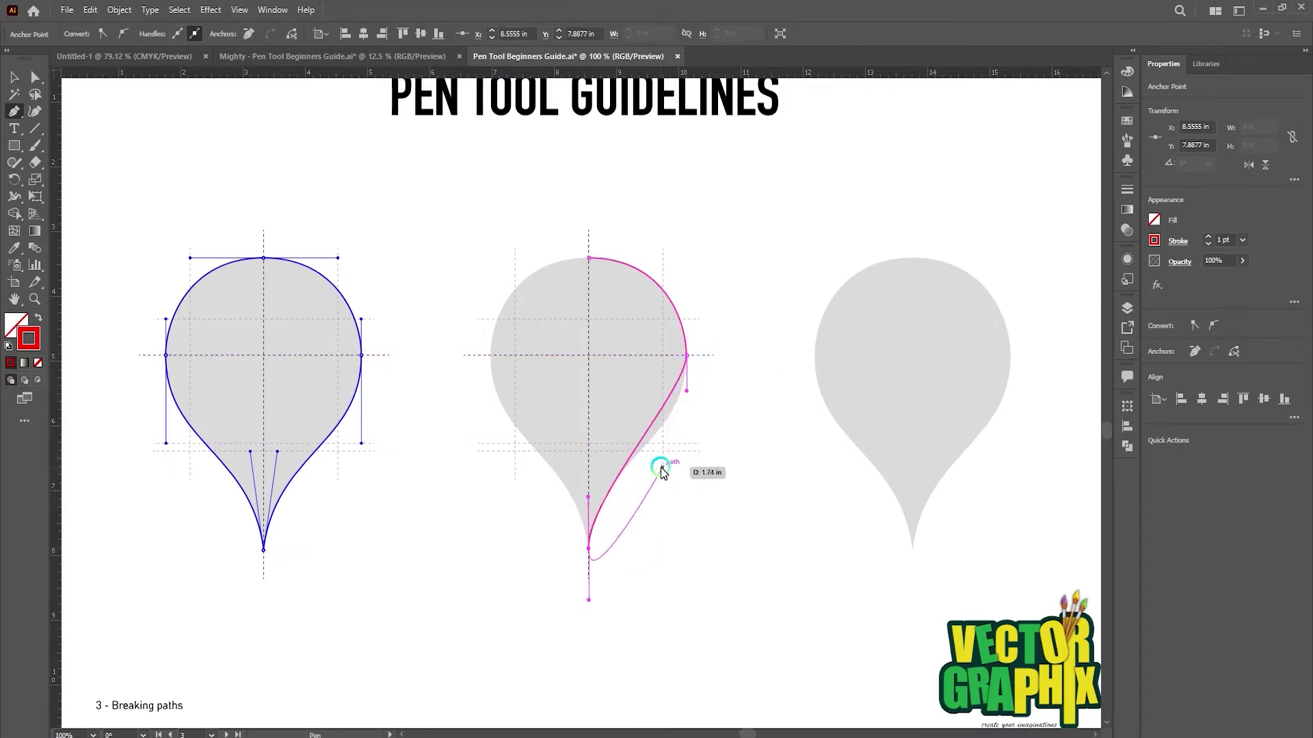
Reshape the right-half curves using Ctrl, then close the half-teardrop straight up its centre line
key(ctrl)
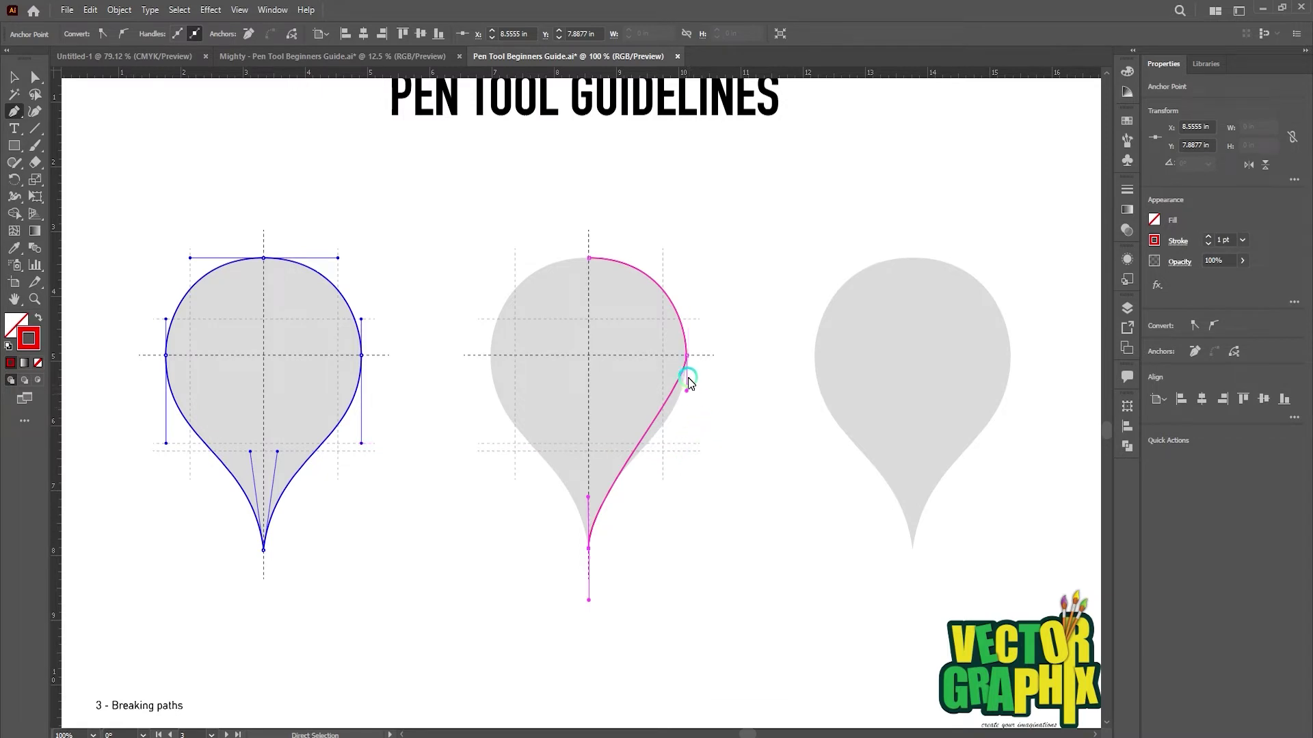
key(ctrl)
drag(687, 391, 688, 443)
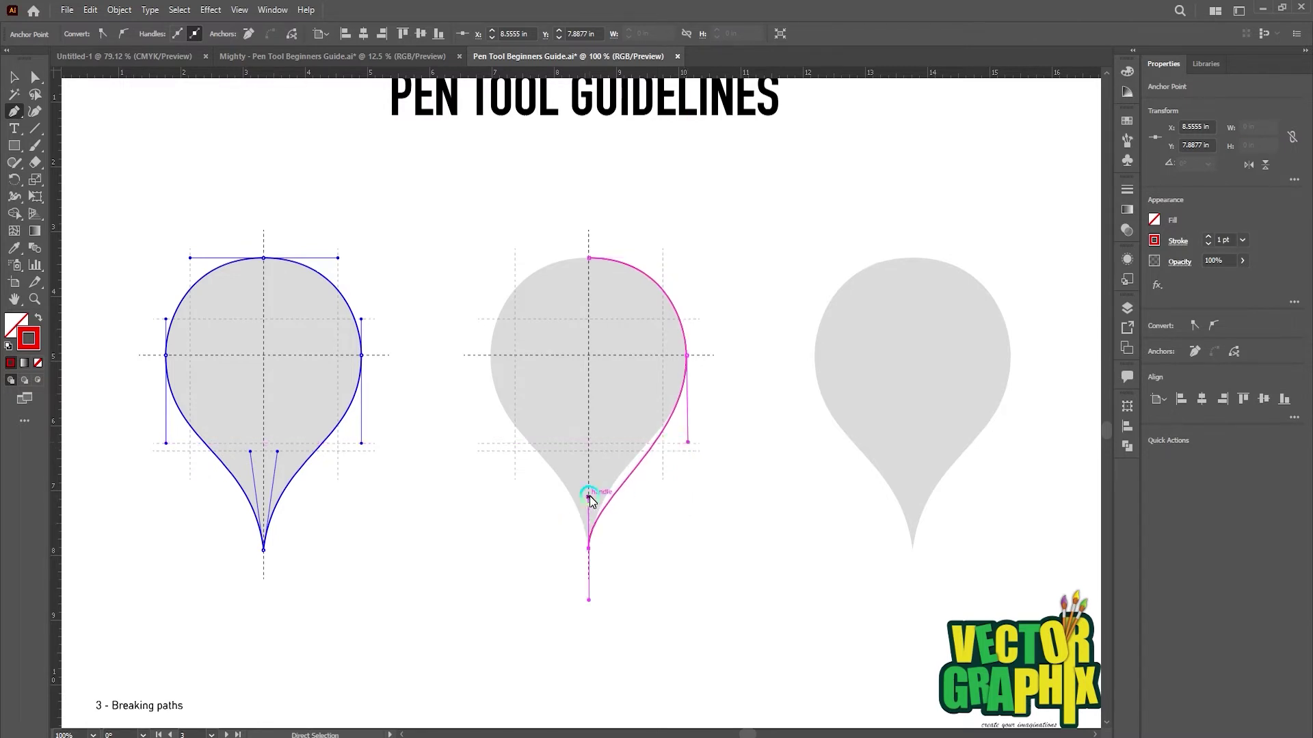
drag(589, 499, 610, 455)
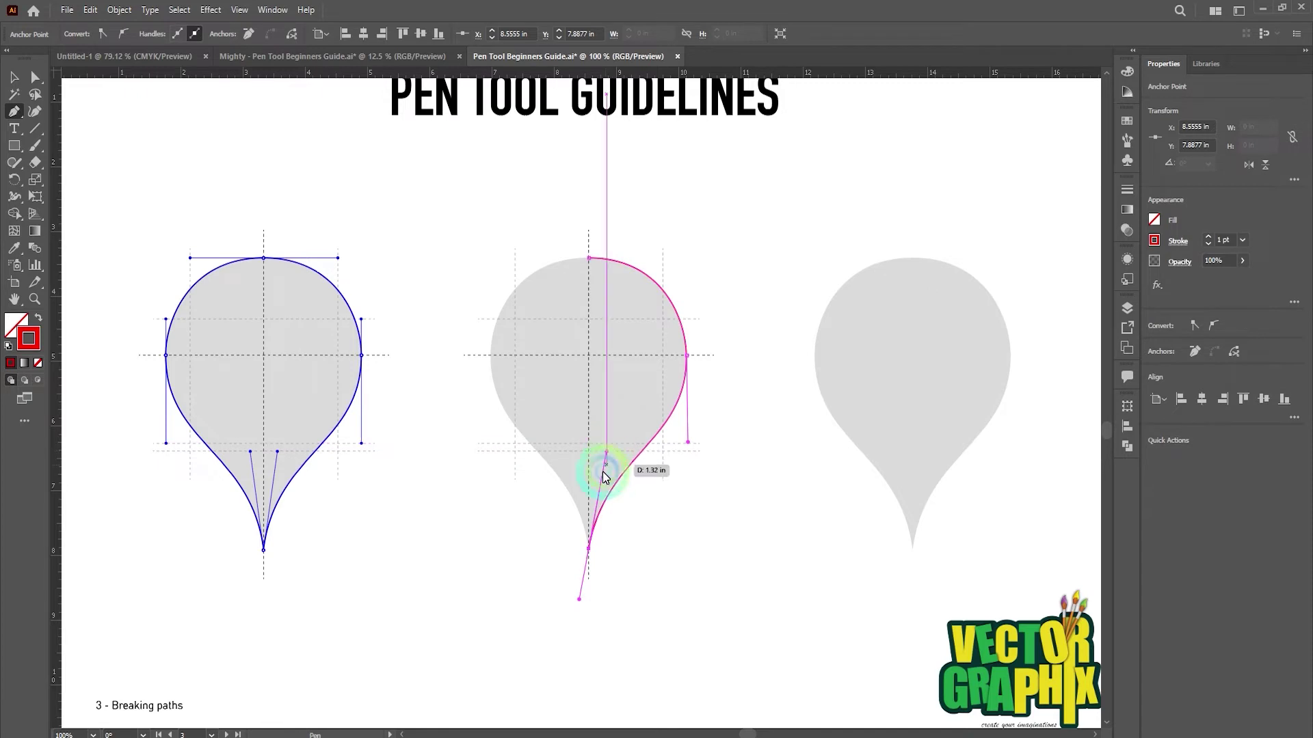
mouse_move(489, 354)
mouse_down()
mouse_move(492, 267)
mouse_move(483, 272)
mouse_up()
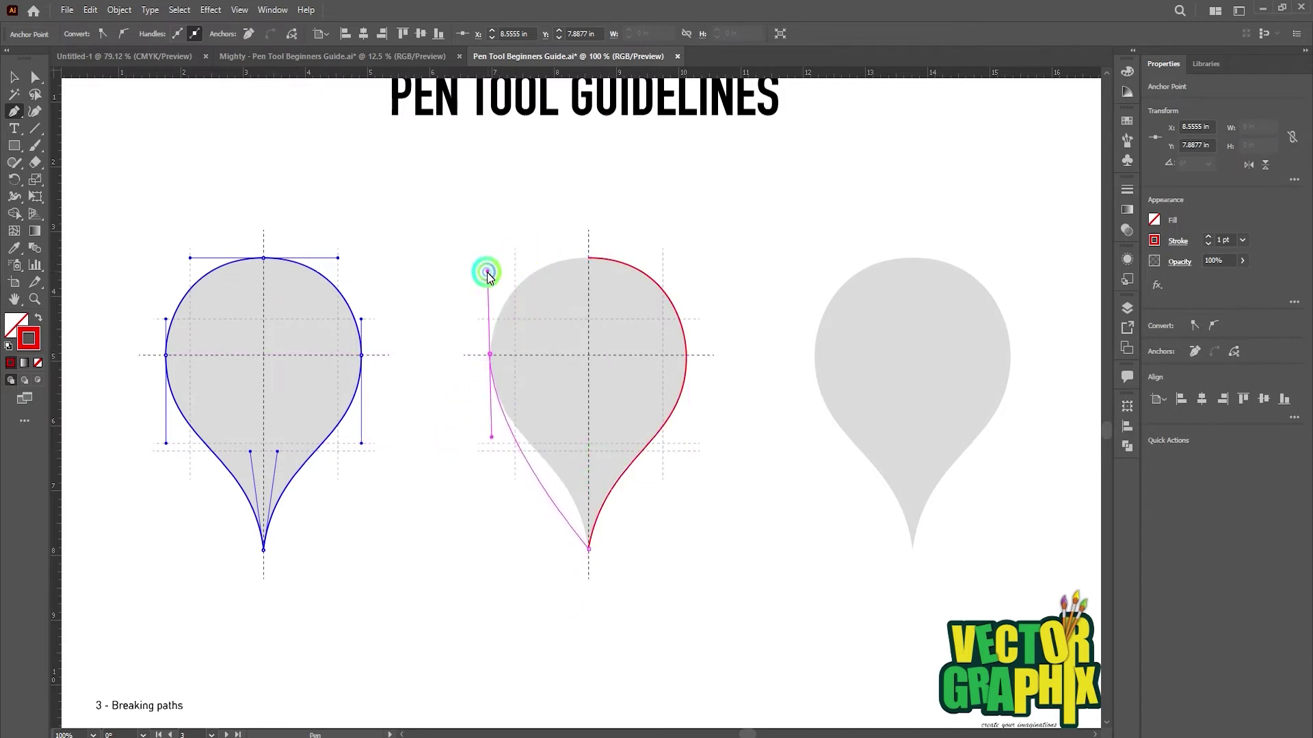
key(ctrl+z)
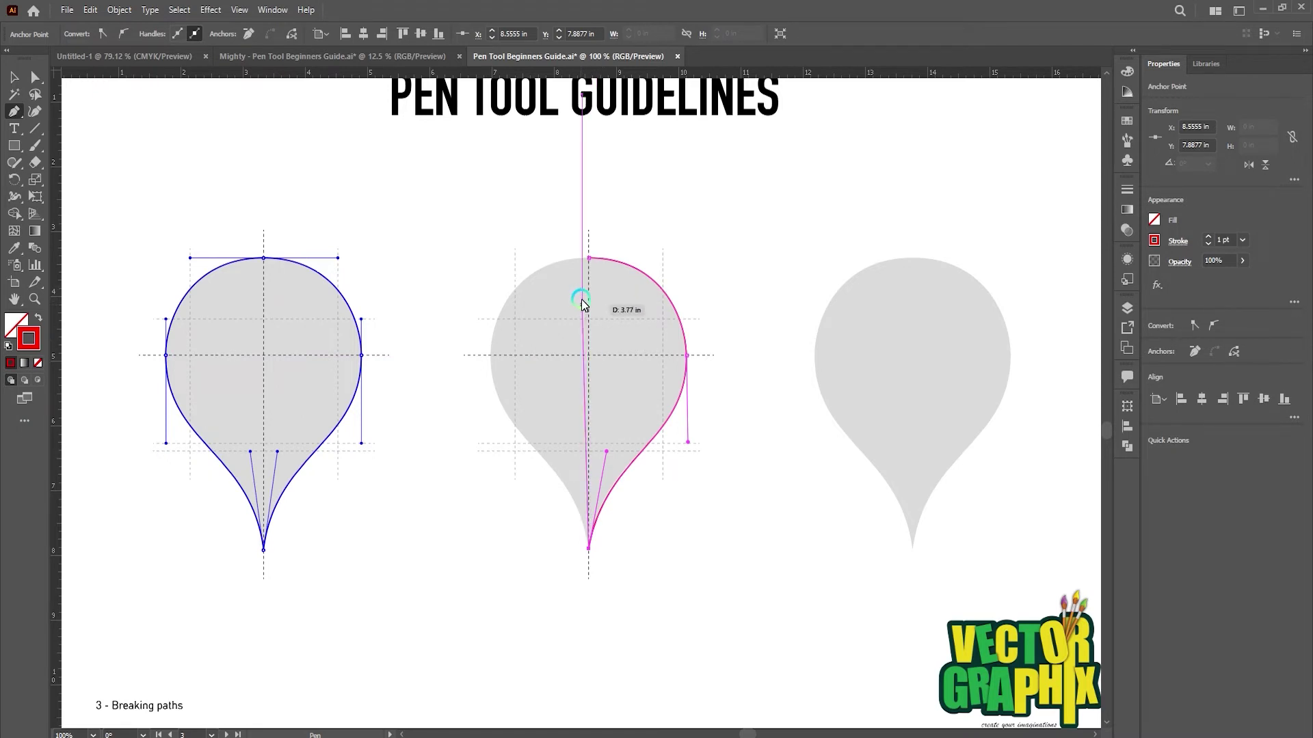
click(588, 260)
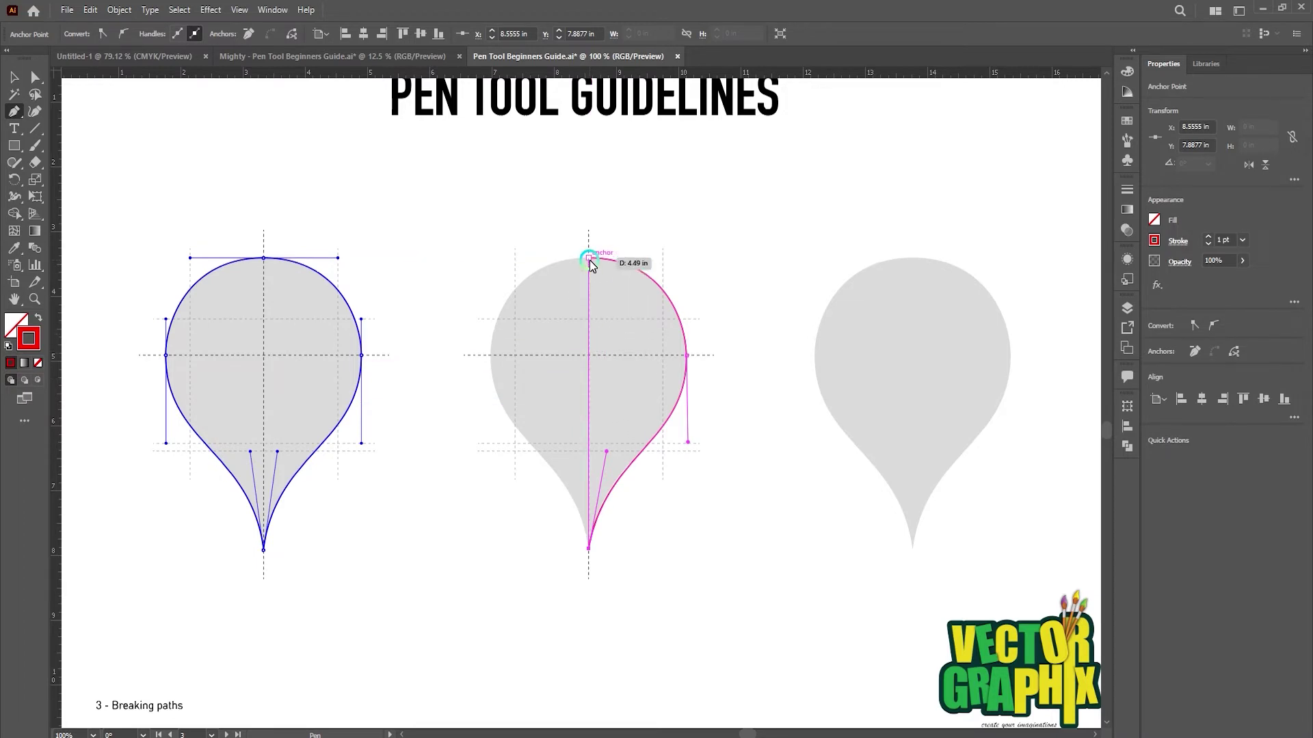
click(590, 260)
click(13, 76)
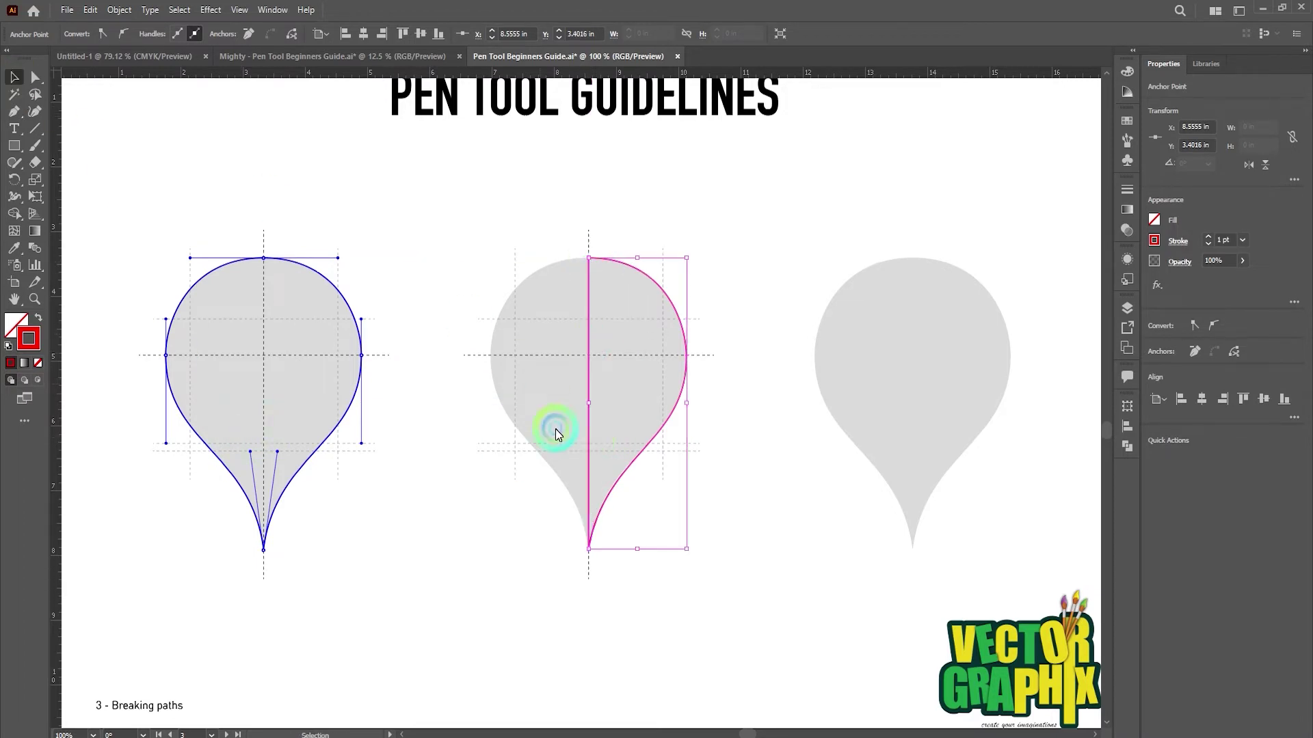
Reflect a copy of the half-teardrop, move it left, and unite both halves in Pathfinder
right_click(620, 477)
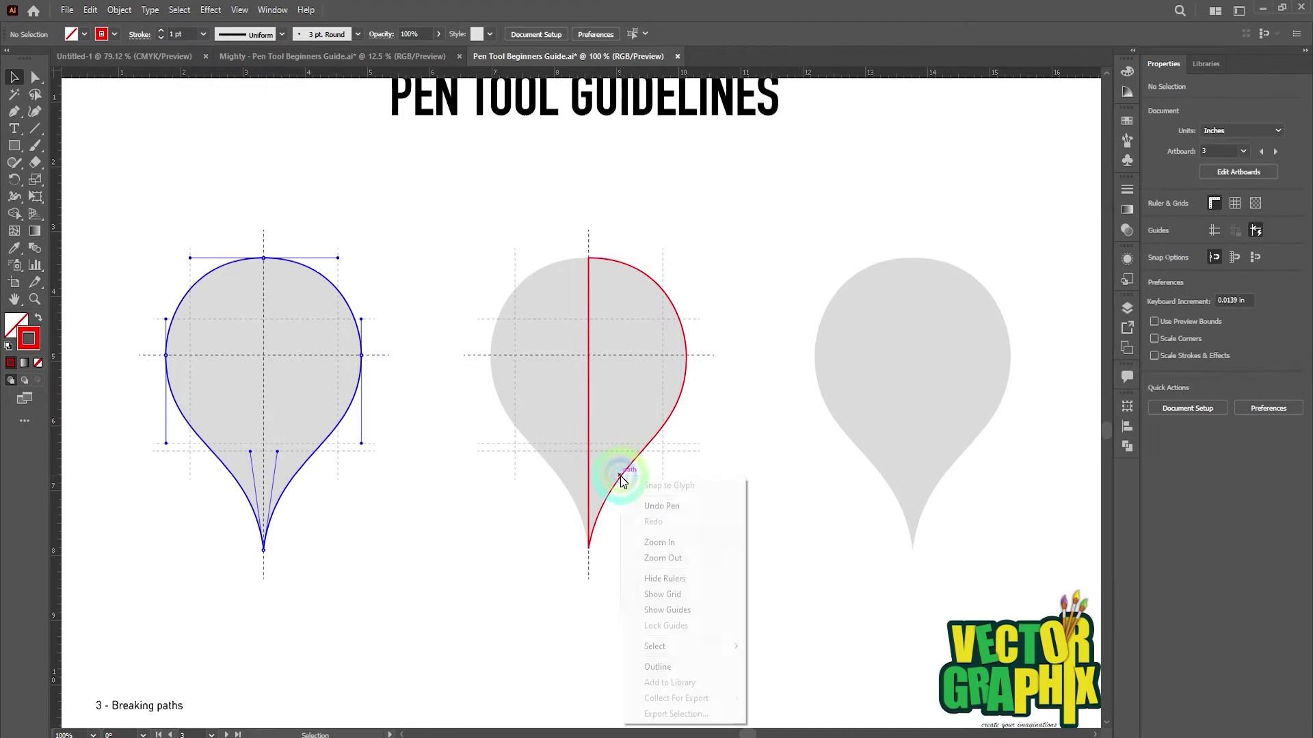
mouse_move(663, 392)
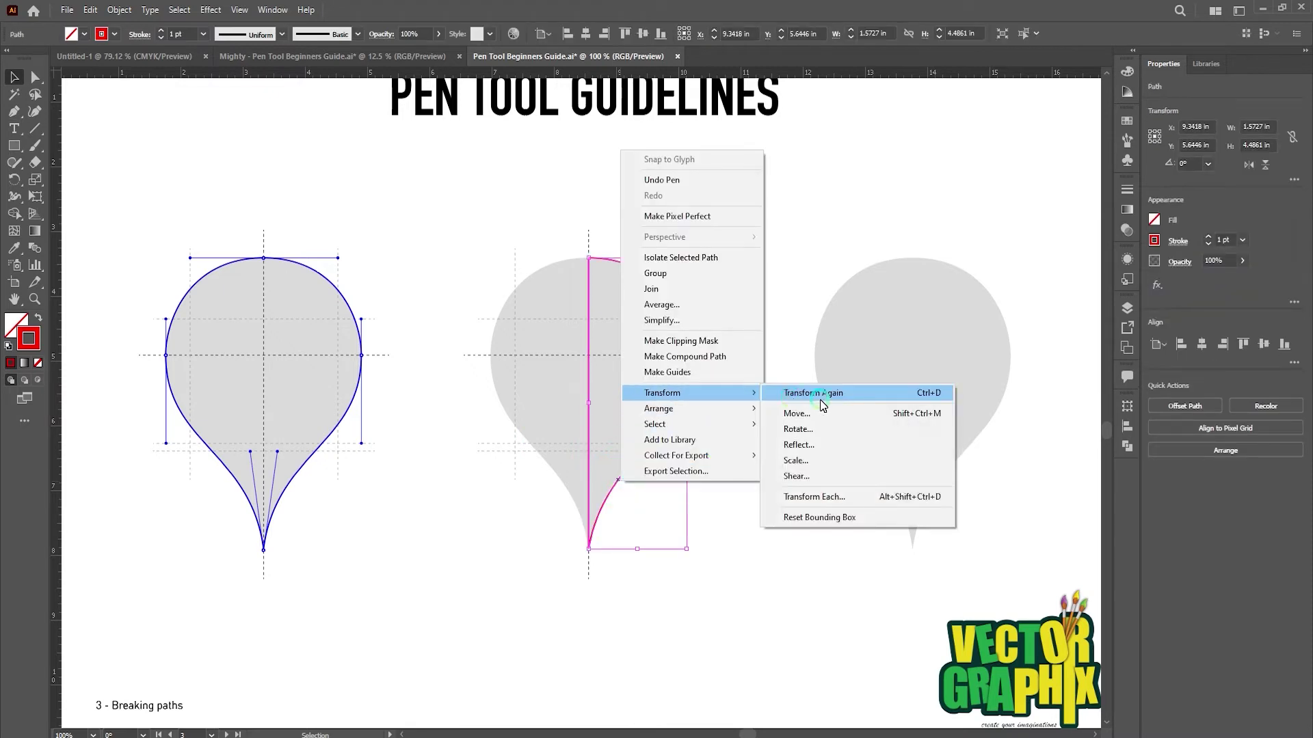
click(814, 447)
click(841, 449)
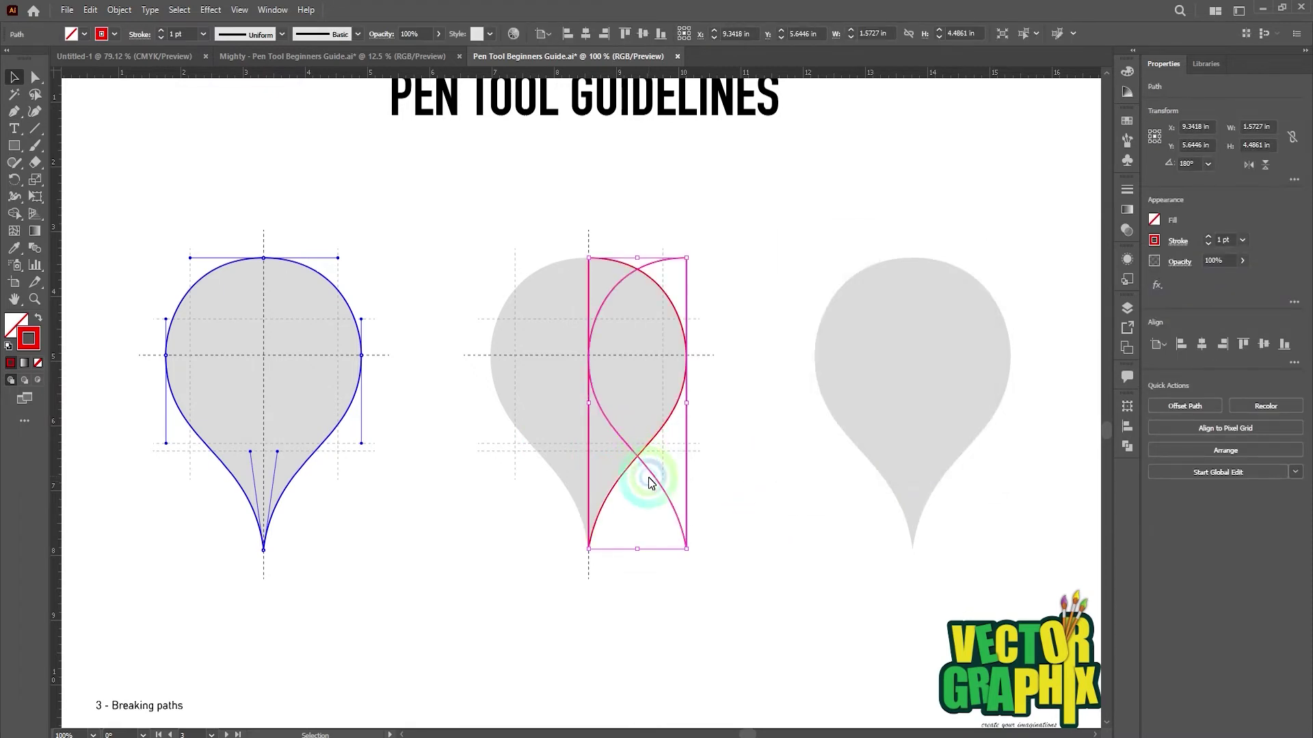
drag(630, 469, 532, 465)
drag(724, 340, 469, 480)
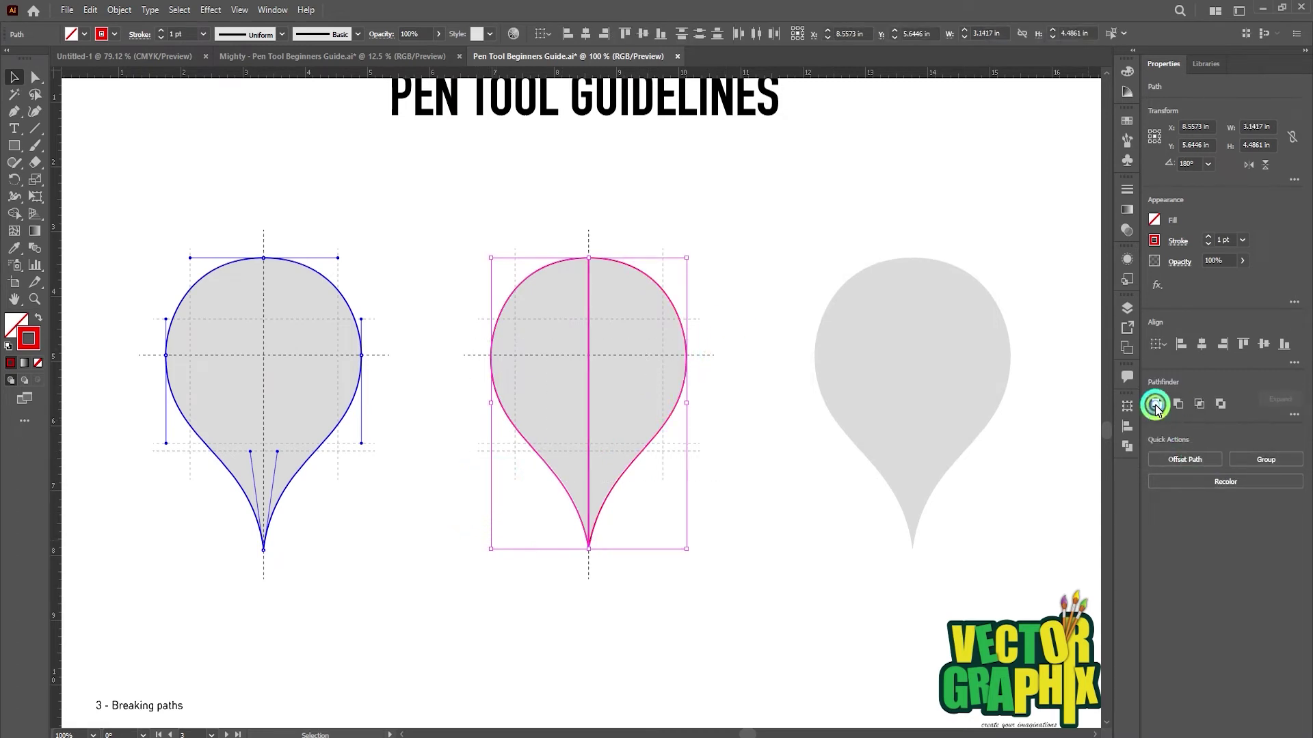
click(1155, 405)
click(671, 542)
scroll(547, 474, down, 1)
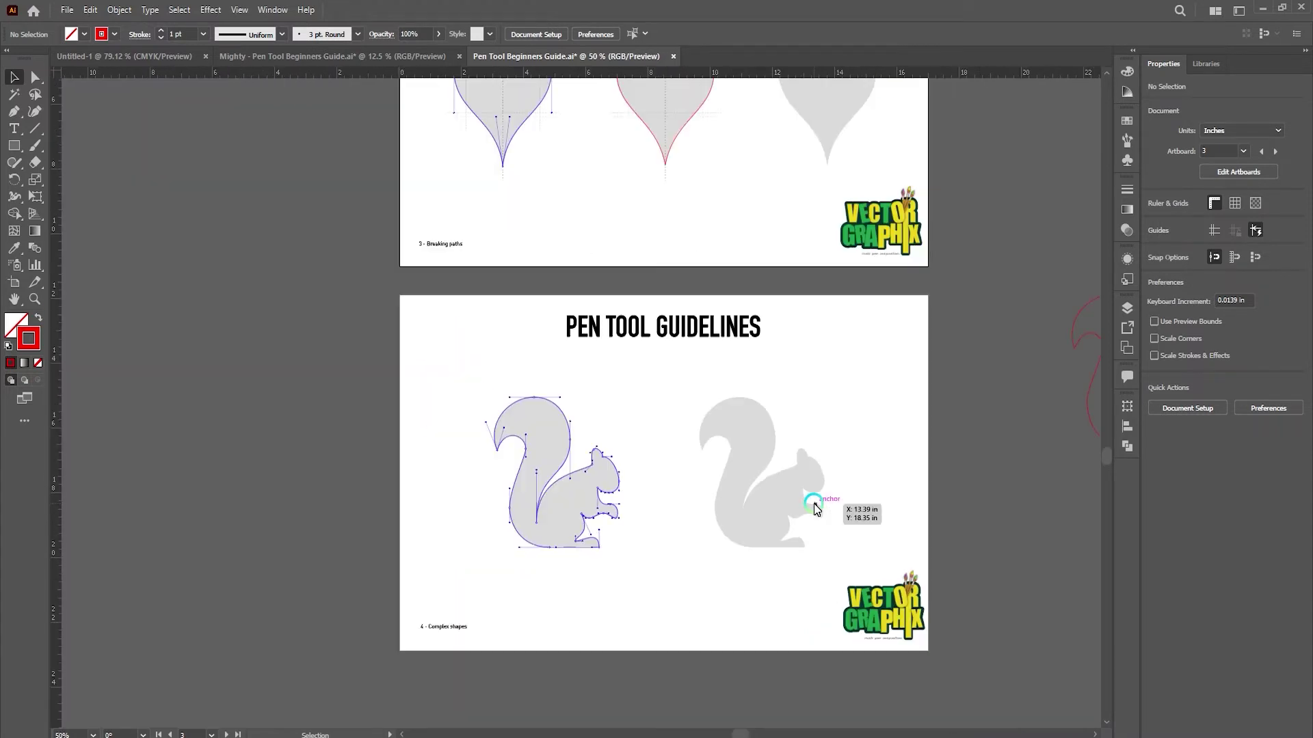
Start the squirrel trace at the tail tip, curving anchors down the outer tail and up the back
scroll(813, 506, up, 1)
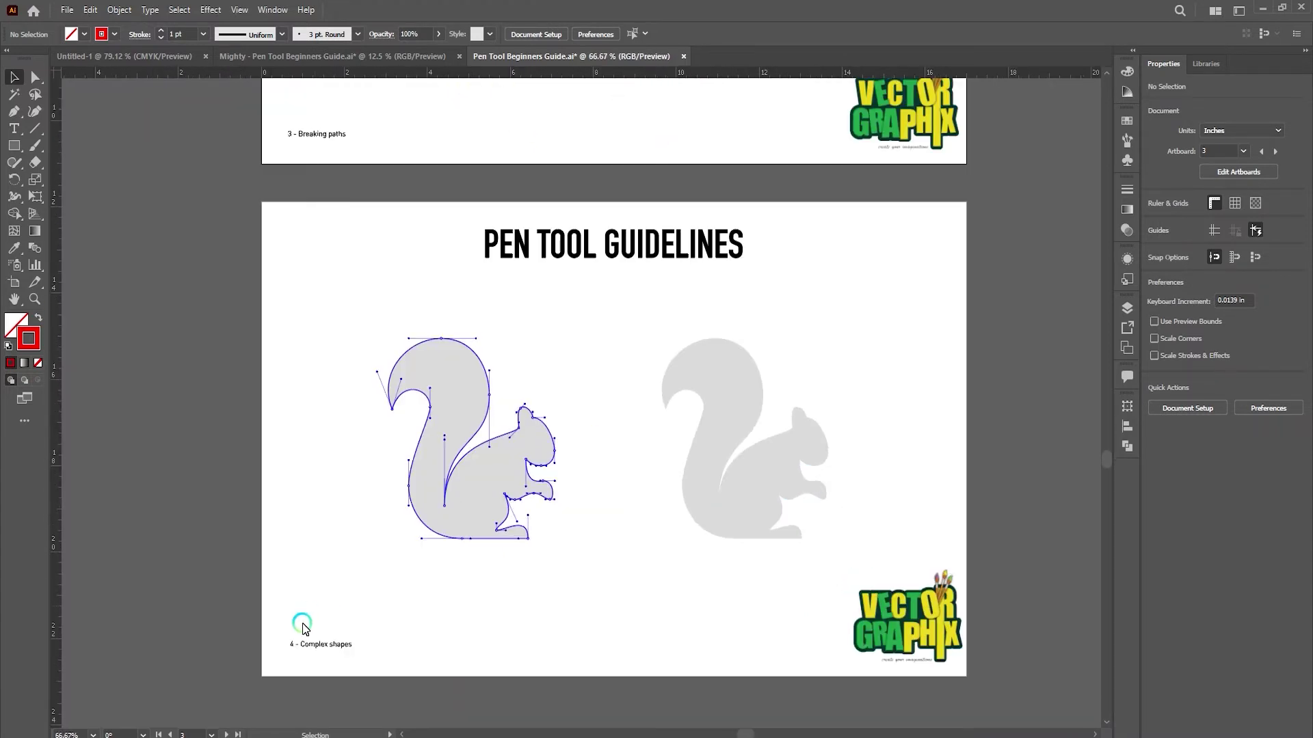
scroll(465, 635, up, 1)
drag(711, 443, 610, 516)
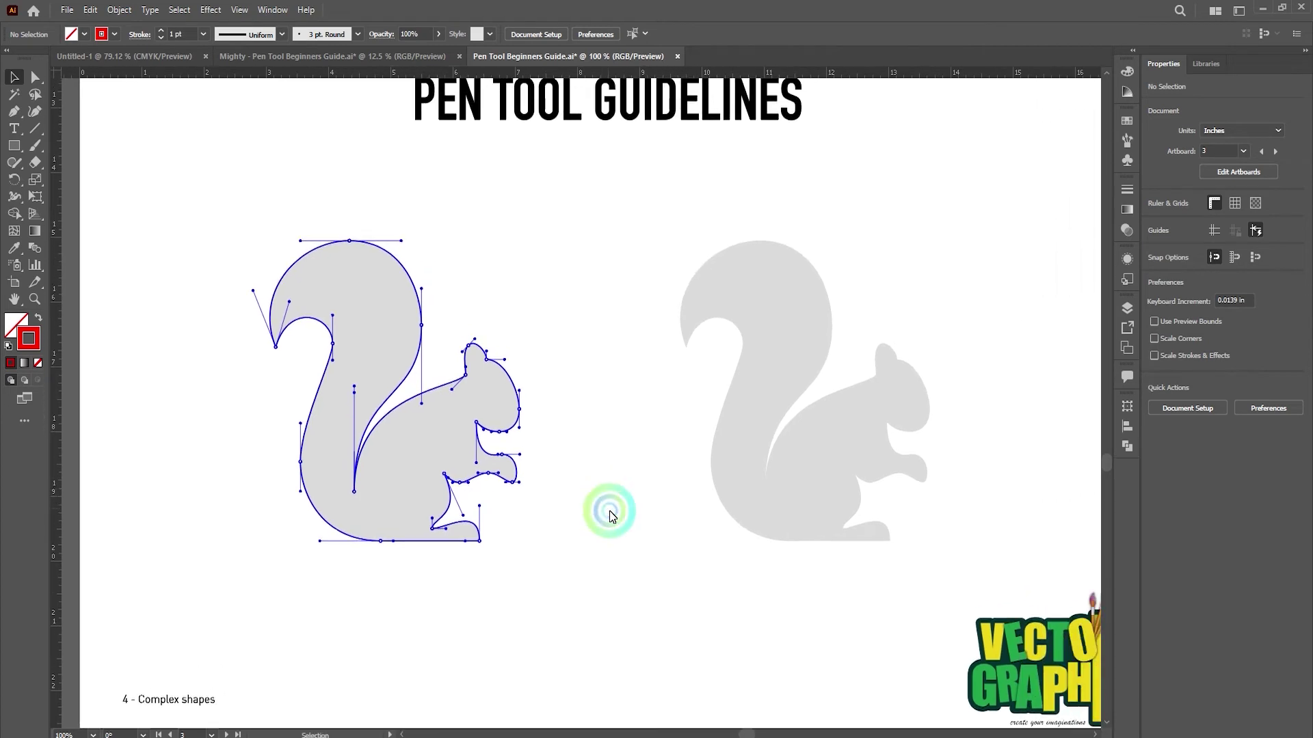
key(p)
click(756, 241)
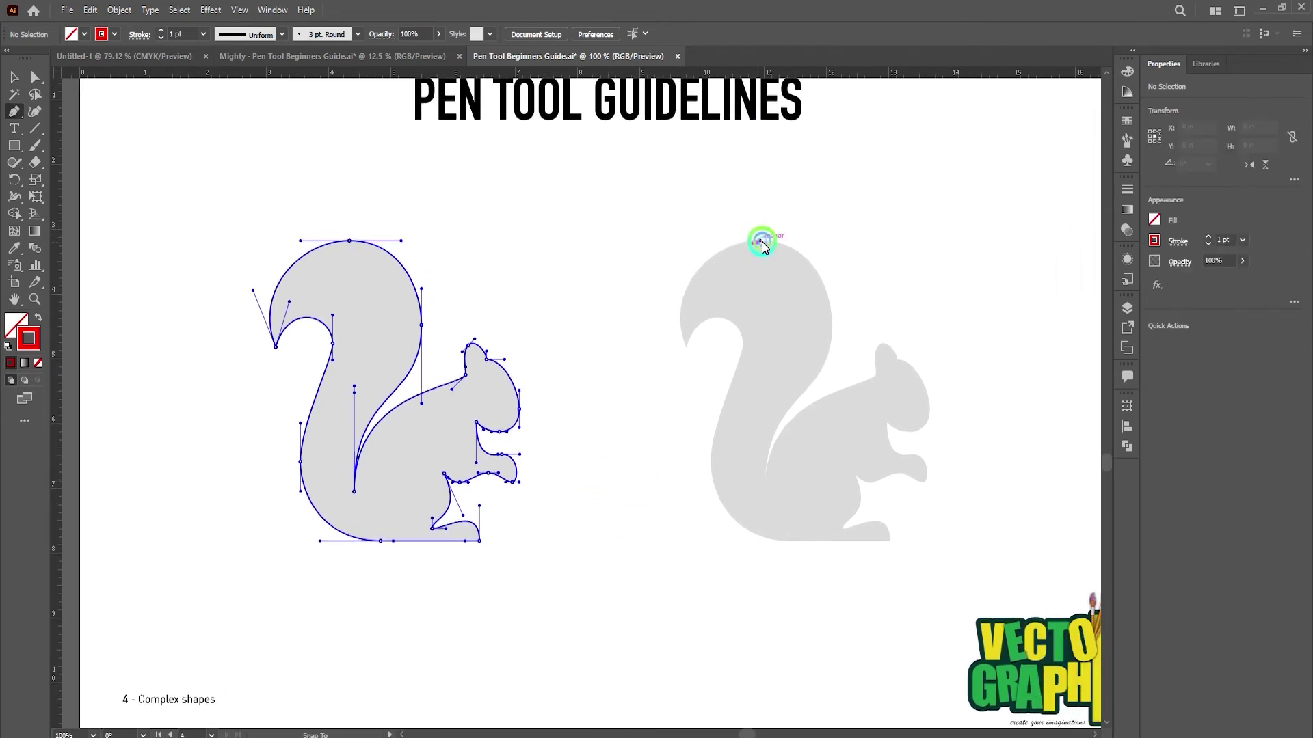
drag(793, 242, 799, 242)
drag(832, 326, 841, 383)
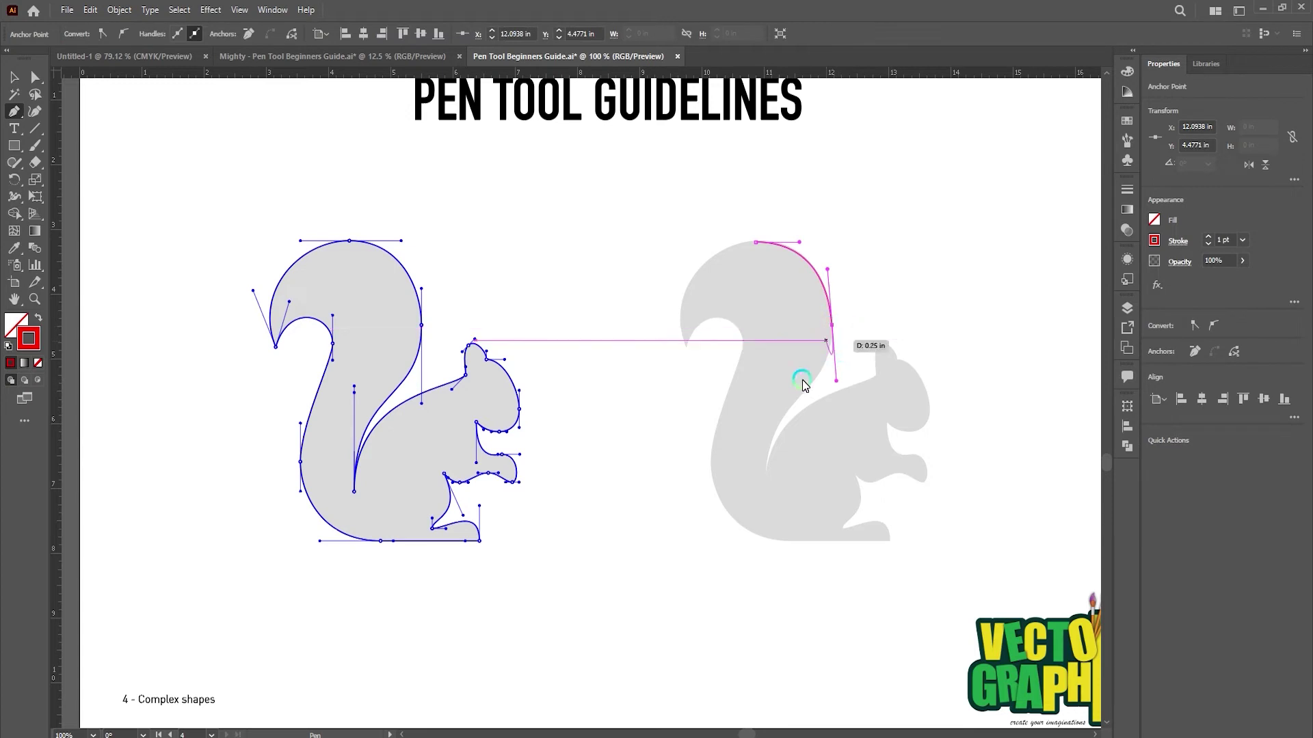
click(775, 424)
drag(766, 473, 776, 525)
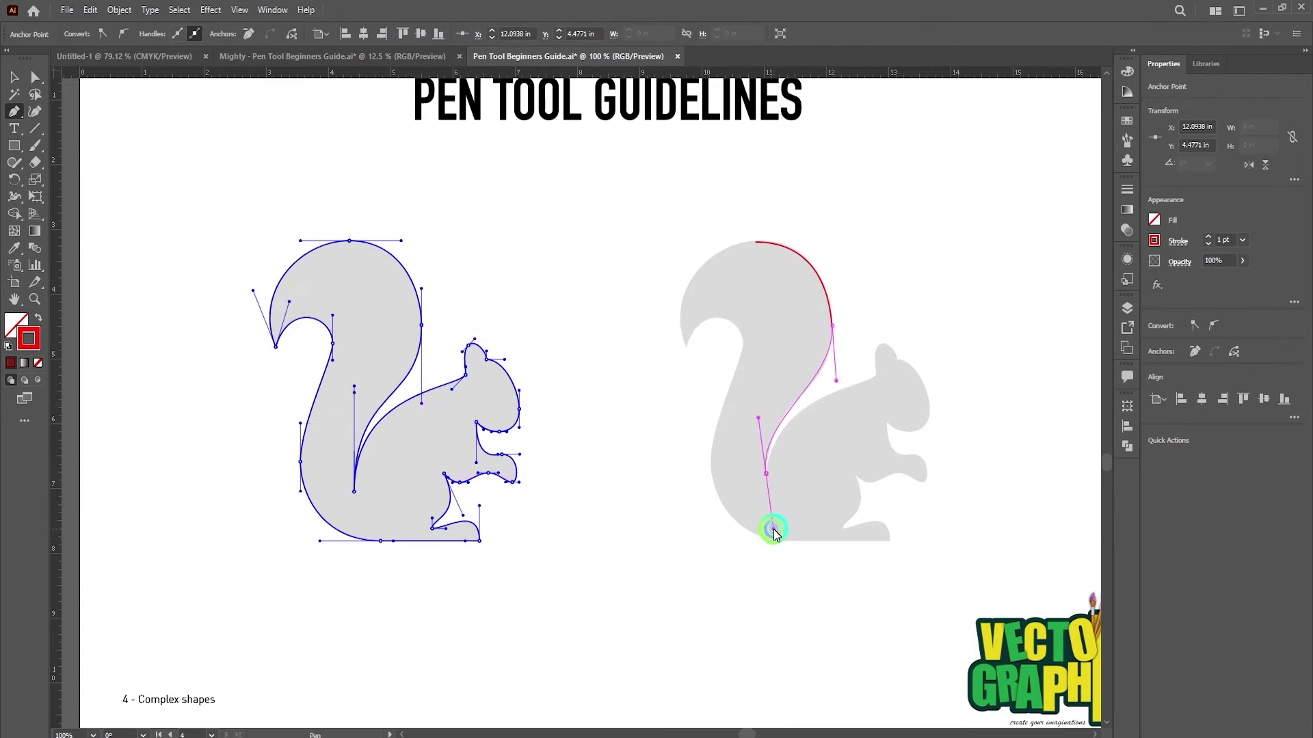
mouse_move(836, 380)
mouse_down()
mouse_move(832, 407)
mouse_move(762, 402)
mouse_up()
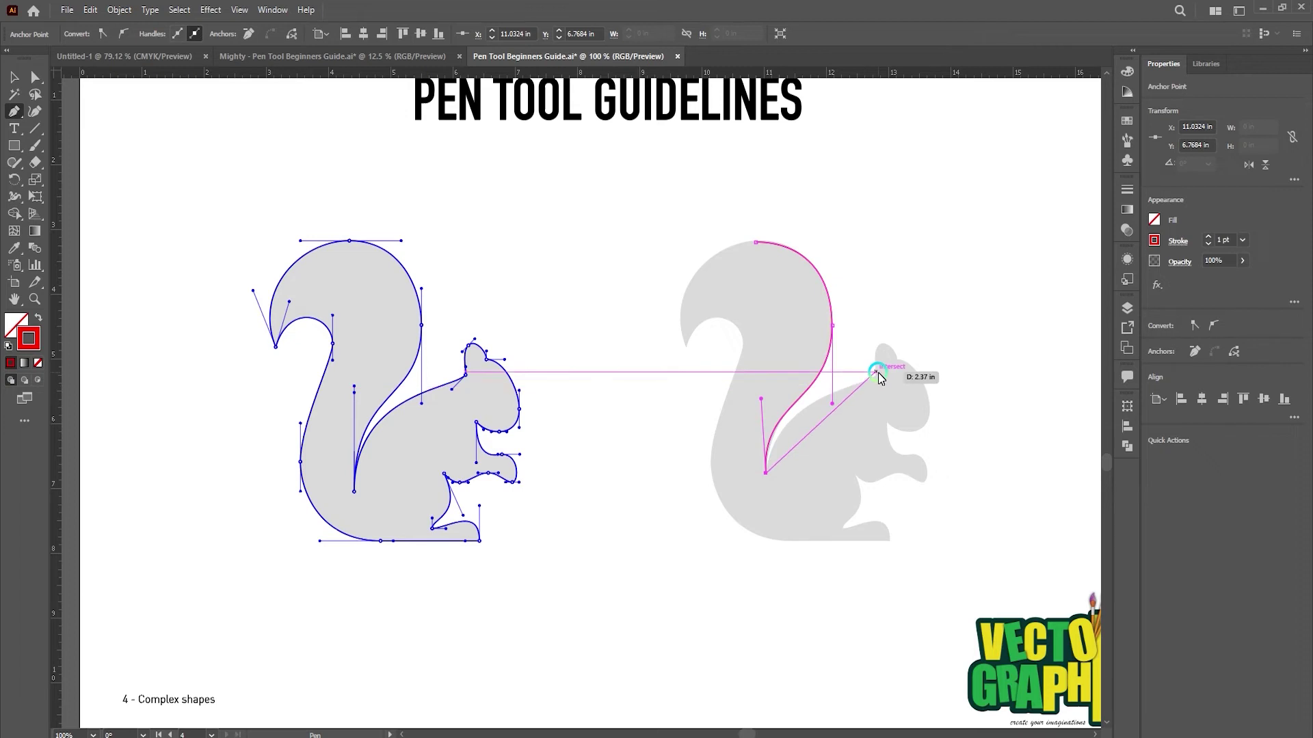
drag(875, 371, 983, 344)
scroll(882, 387, up, 2)
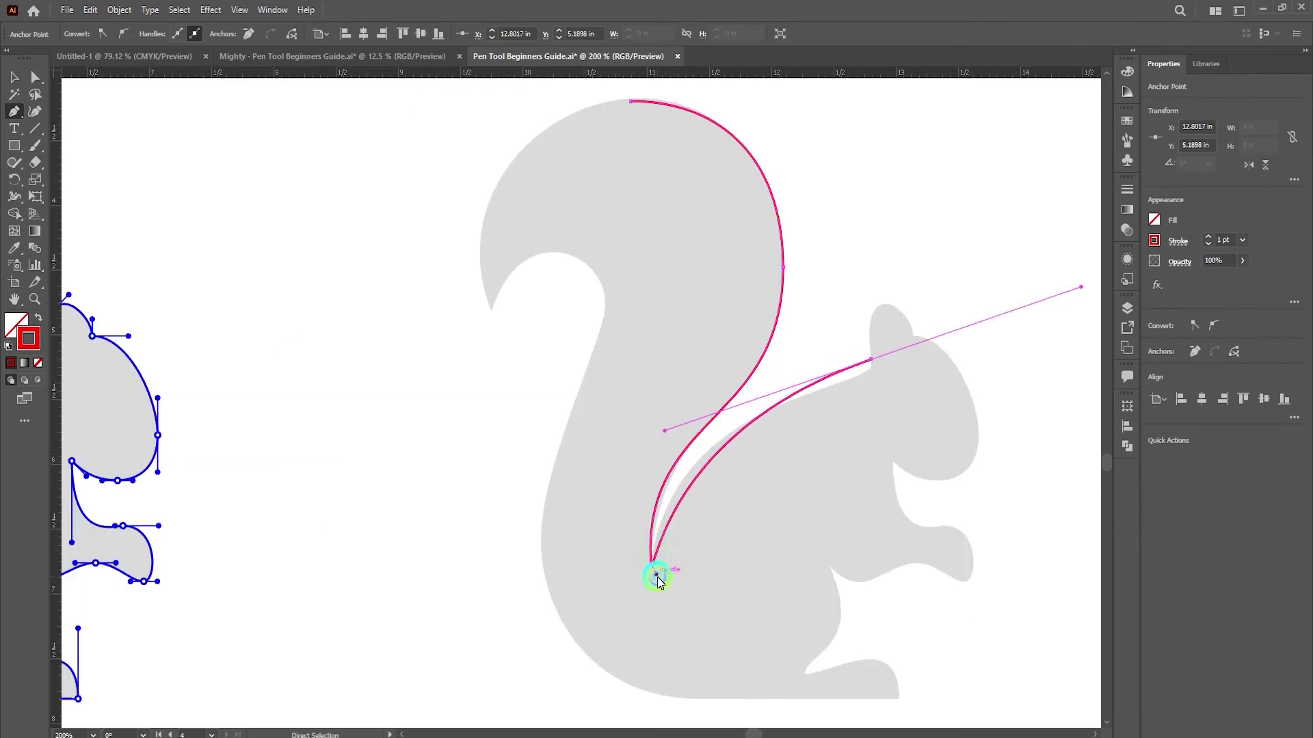
scroll(686, 531, down, 1)
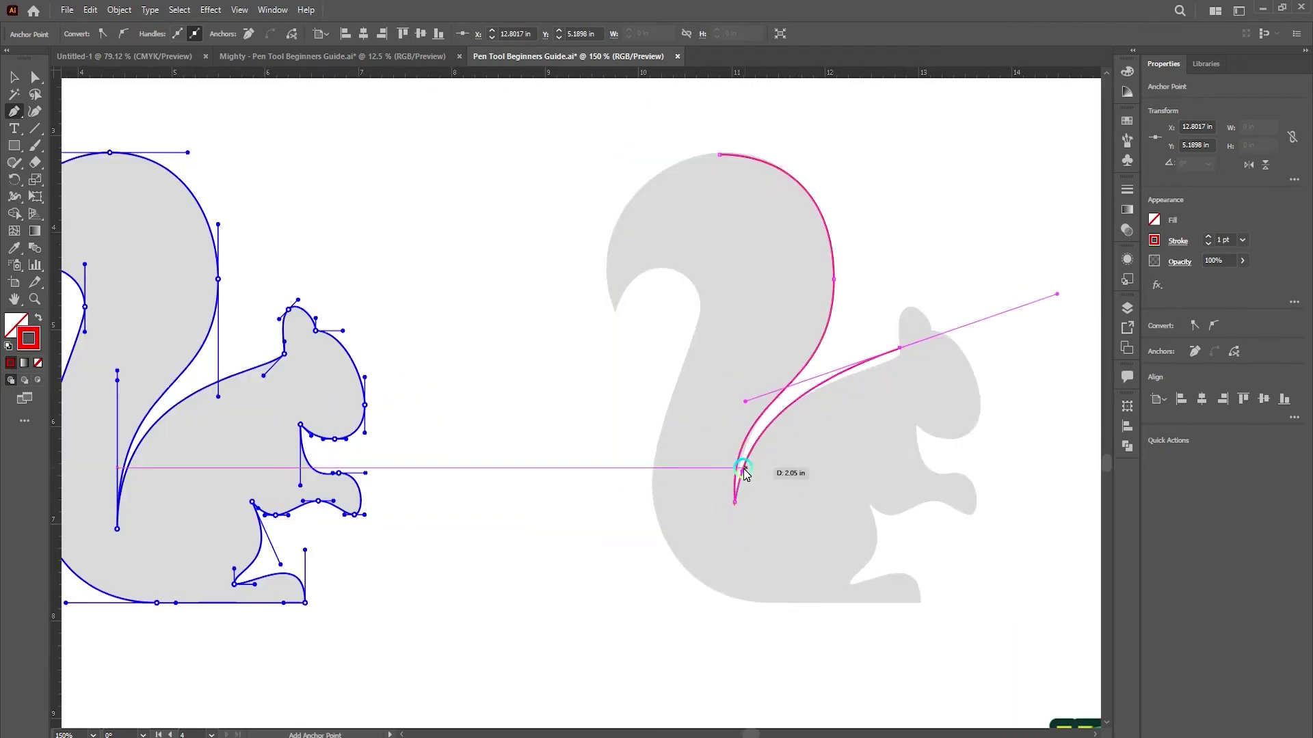
Add anchors at the inner tail and ear base, refit the back curve, and curve over the ear tip
mouse_move(747, 445)
mouse_down()
mouse_move(728, 429)
mouse_move(777, 404)
mouse_up()
ctrl+click(897, 356)
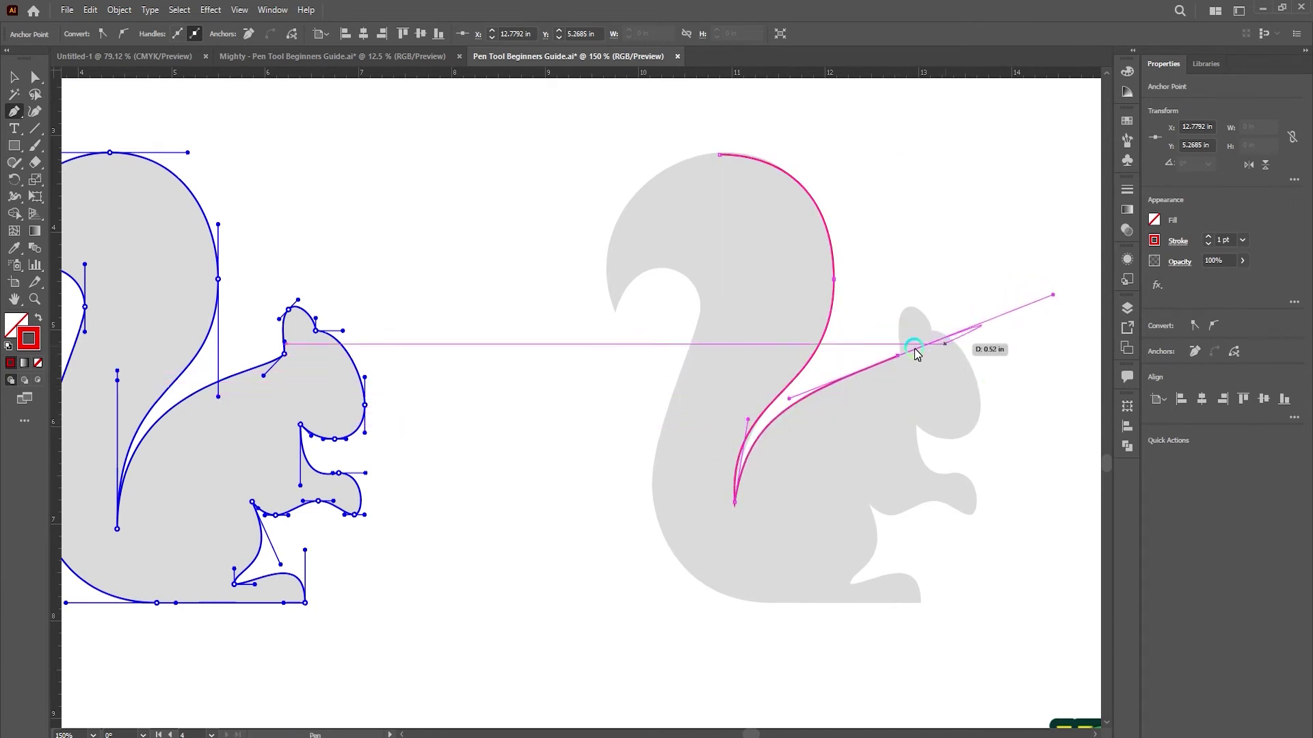
drag(906, 311, 917, 302)
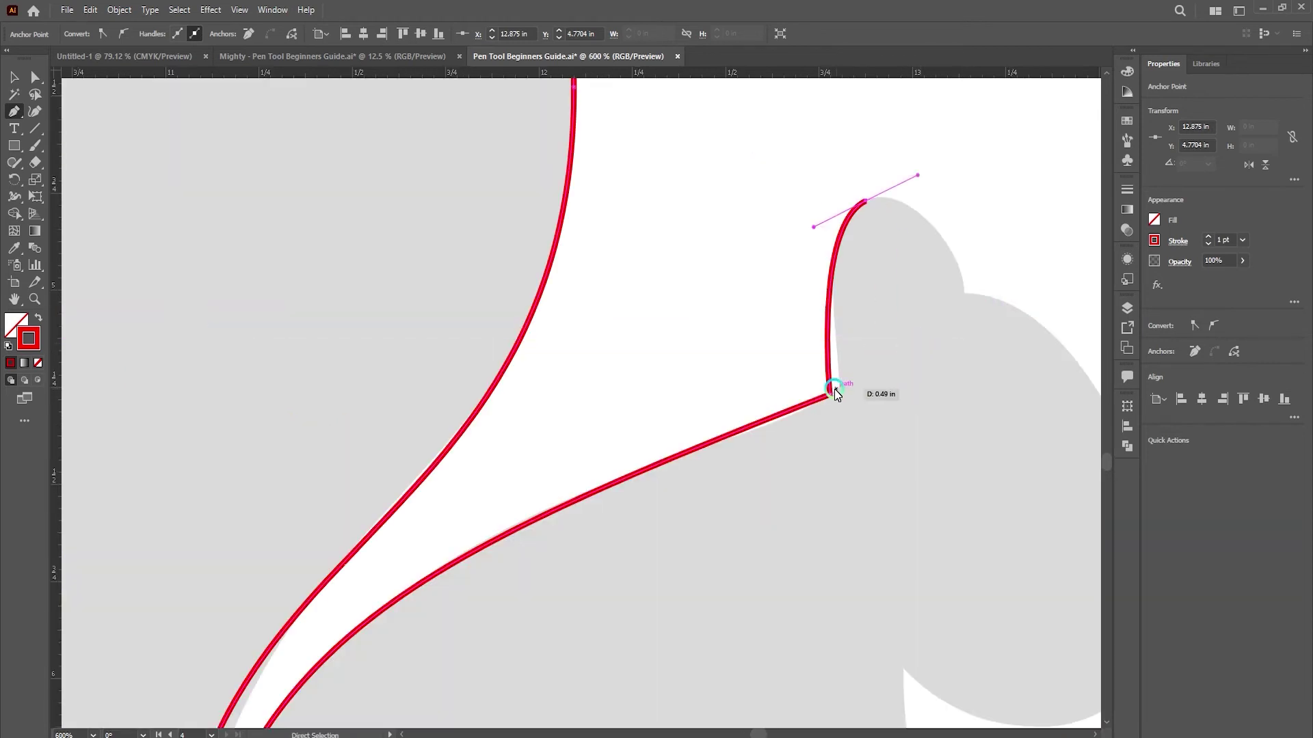
scroll(918, 345, up, 4)
drag(405, 557, 425, 544)
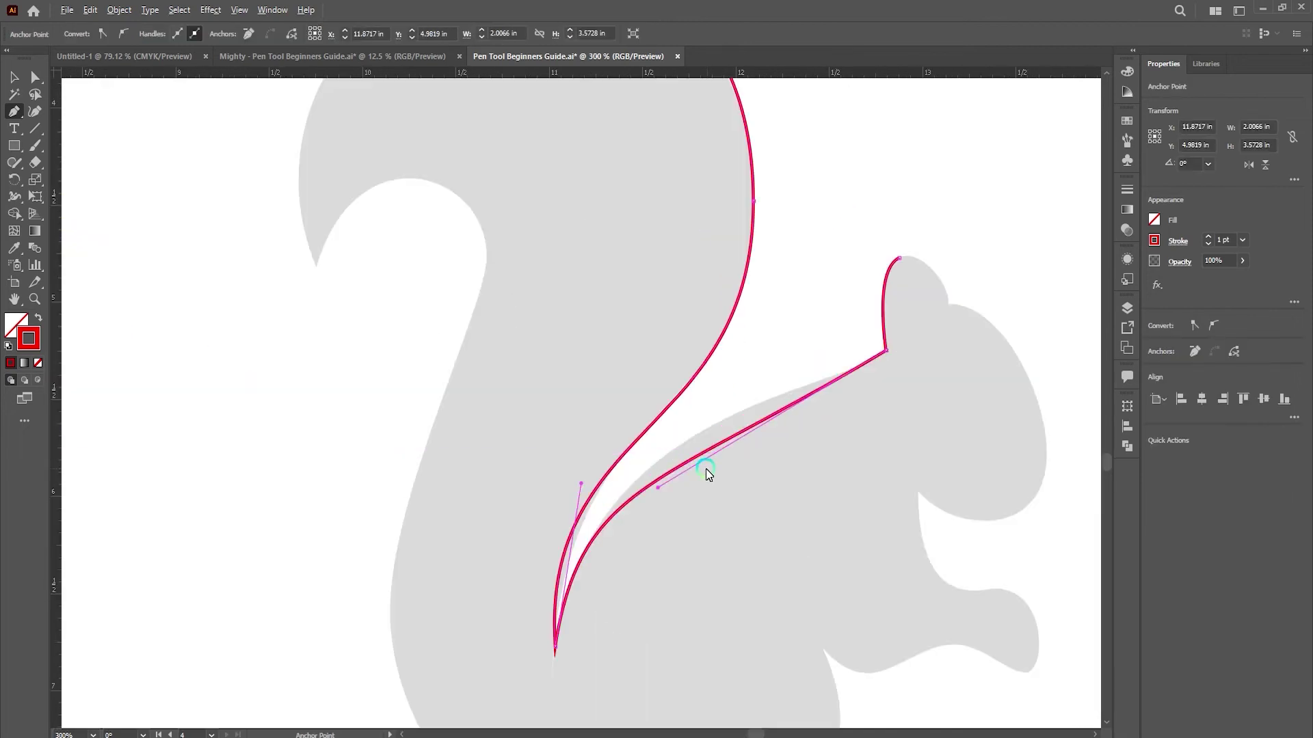
scroll(705, 469, down, 2)
scroll(668, 445, down, 1)
drag(779, 388, 787, 431)
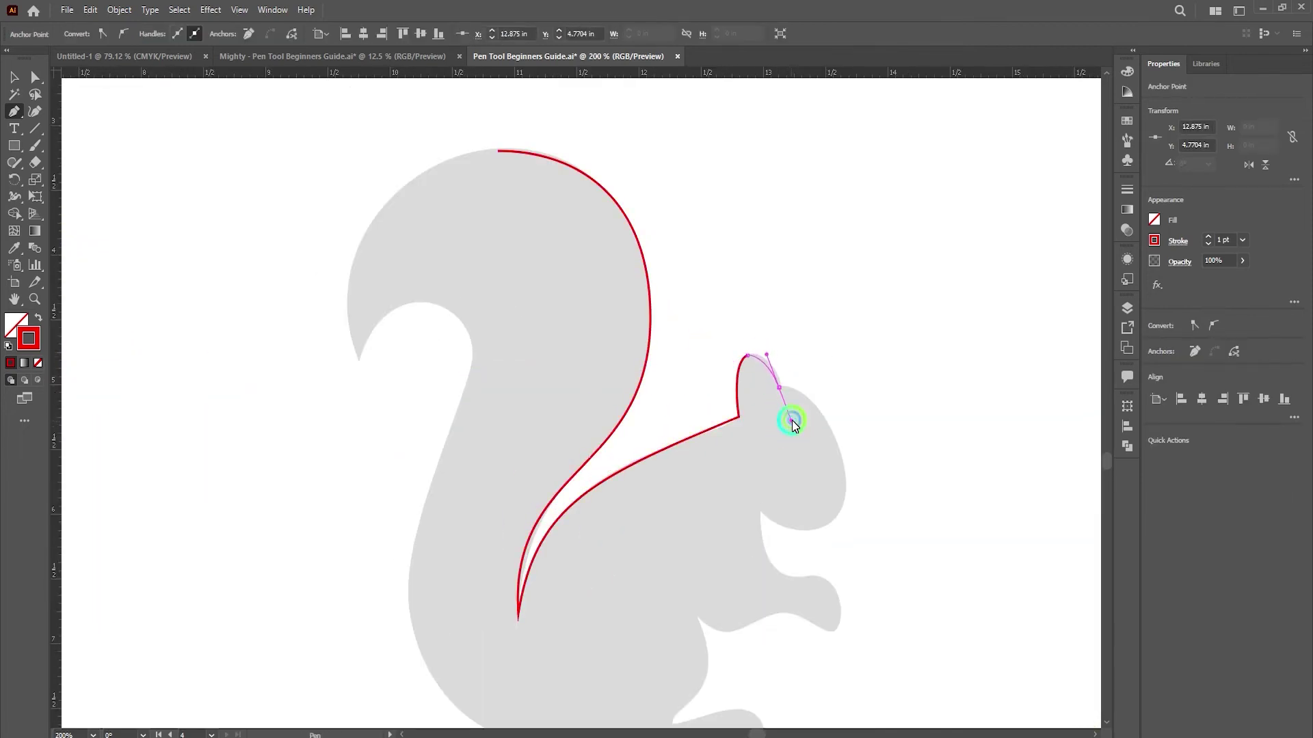
key(ctrl+z)
drag(747, 356, 782, 399)
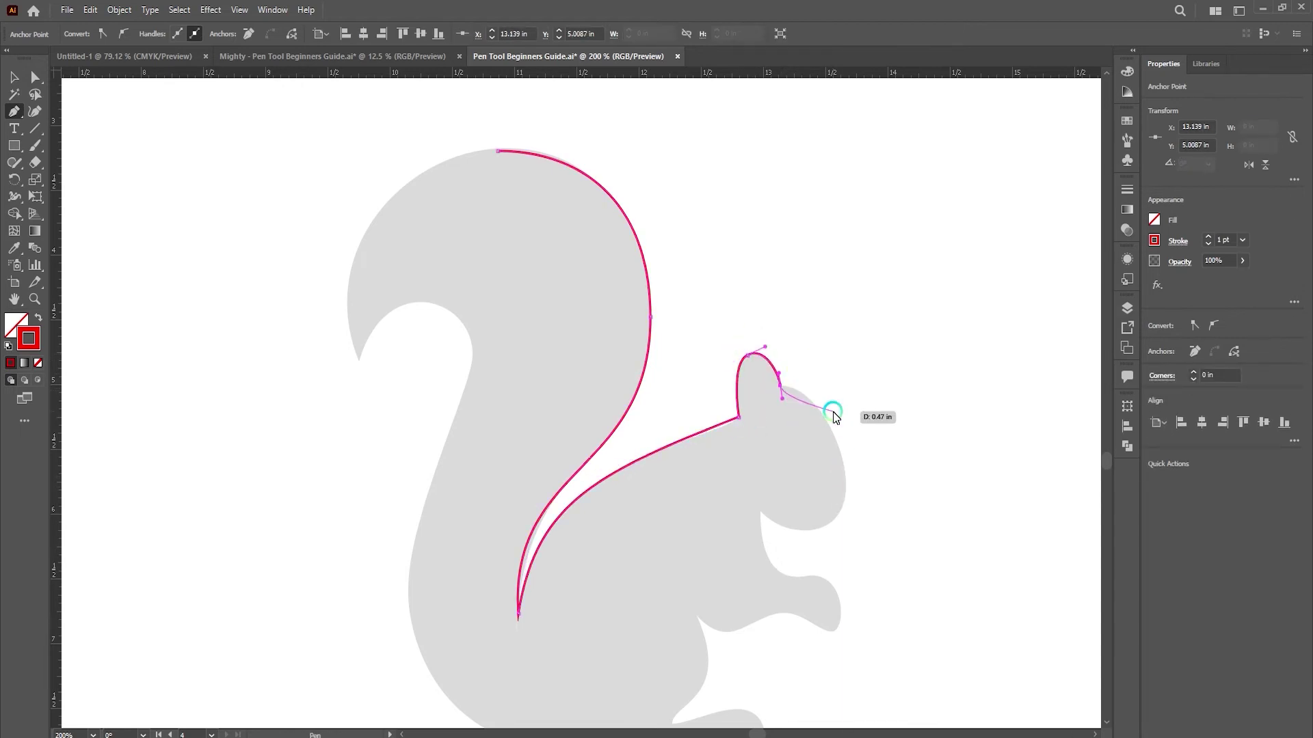
Continue the squirrel trace around the nose, under the face and along the front paw
scroll(843, 472, down, 1)
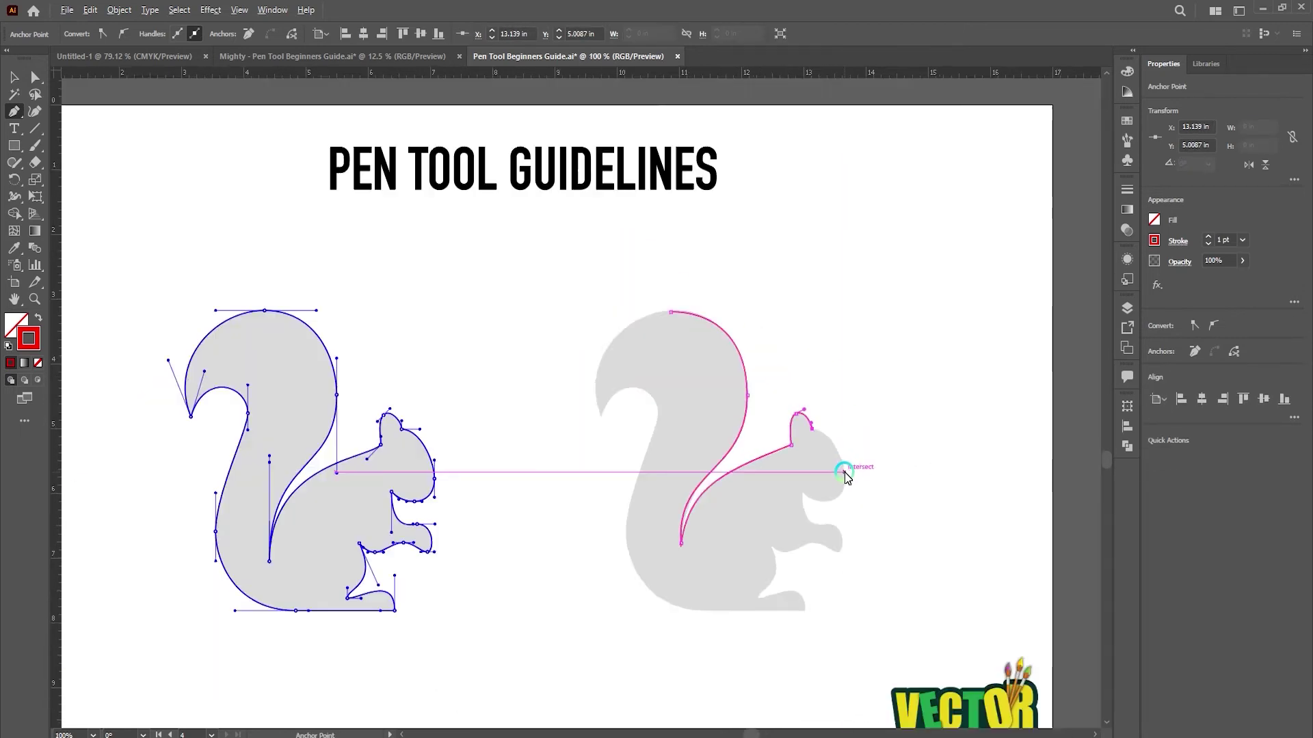
mouse_move(845, 482)
mouse_down()
mouse_move(854, 550)
mouse_move(845, 428)
mouse_up()
drag(780, 501, 866, 540)
click(782, 501)
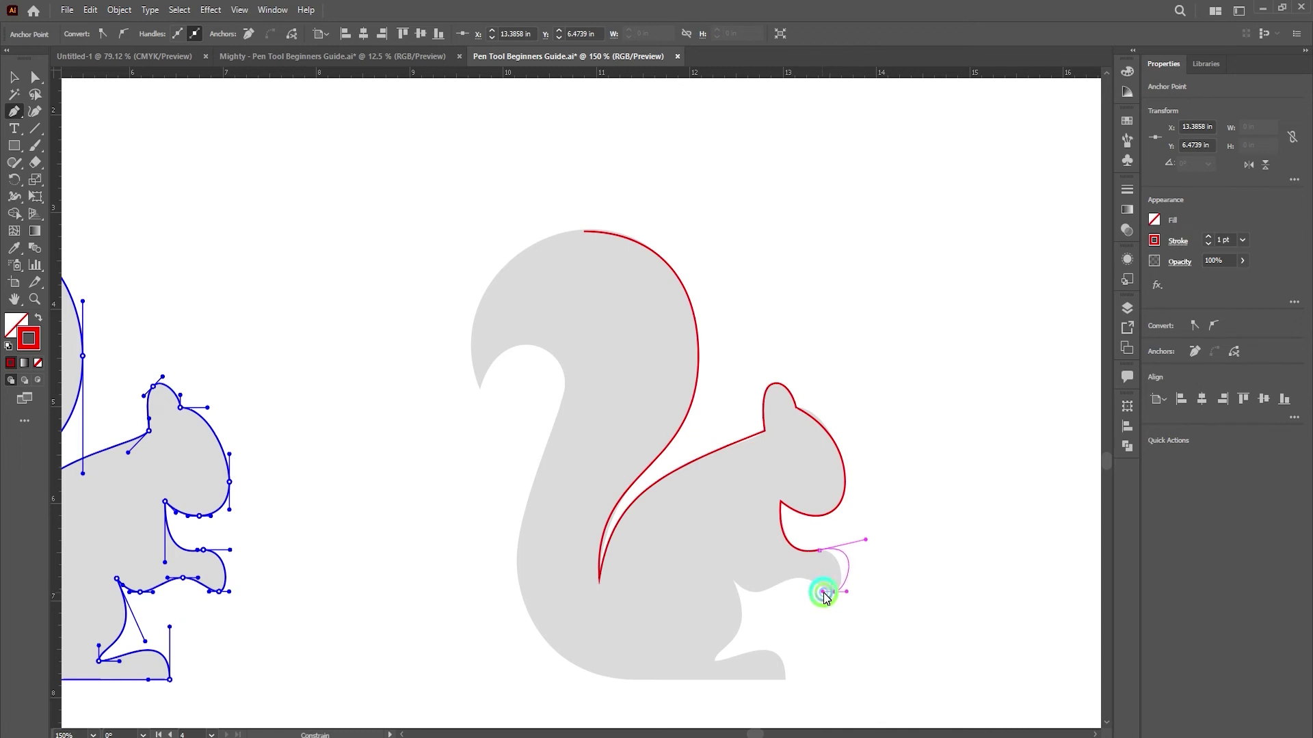
scroll(824, 595, up, 5)
drag(708, 416, 864, 388)
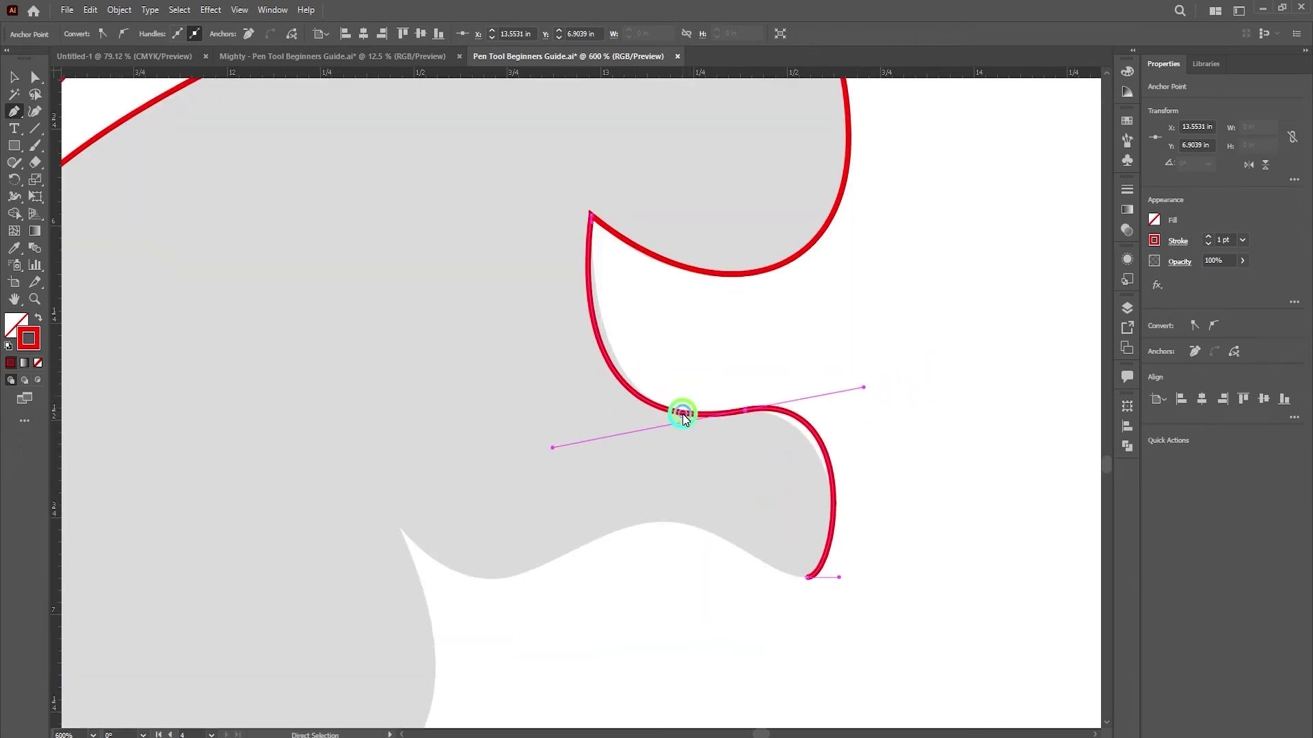
drag(798, 431, 804, 434)
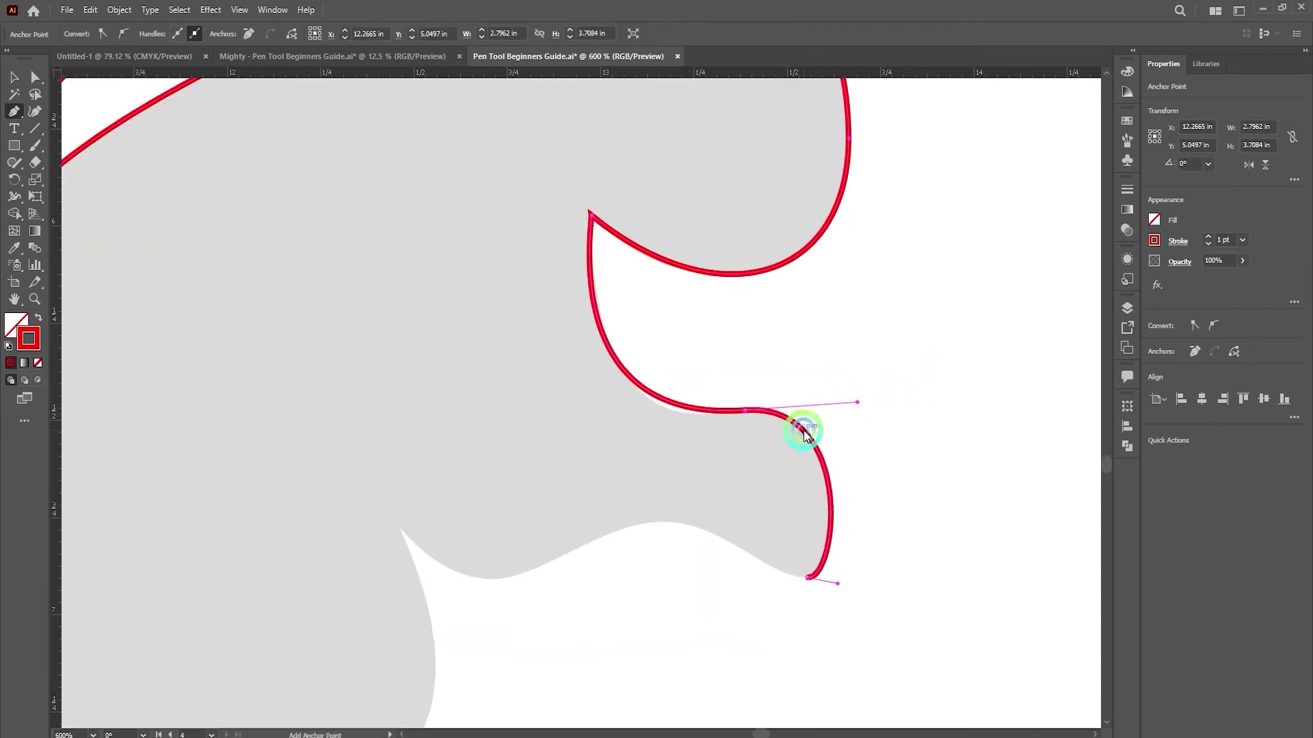
scroll(804, 434, down, 2)
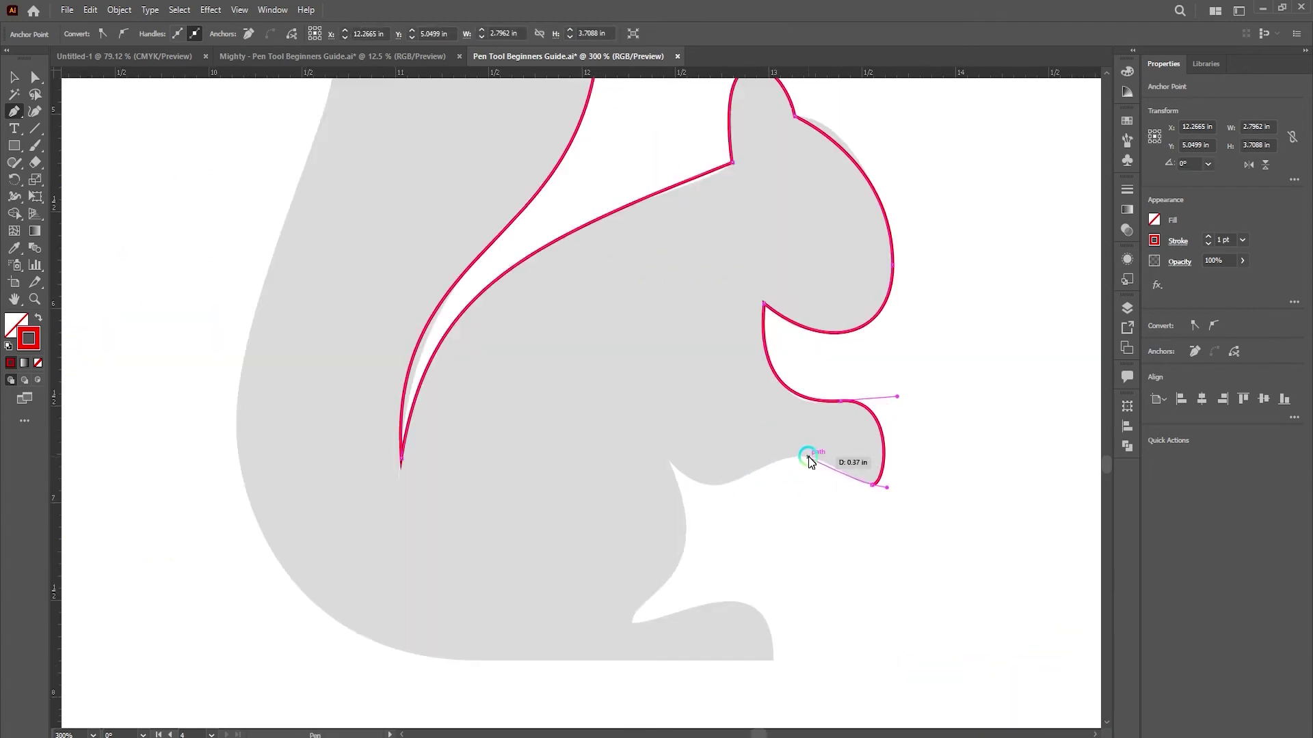
Trace the lower paw, leg and foot corner, undoing stray segments and refitting the leg curve
mouse_move(801, 456)
mouse_down()
mouse_move(762, 455)
mouse_move(679, 488)
mouse_move(688, 472)
mouse_up()
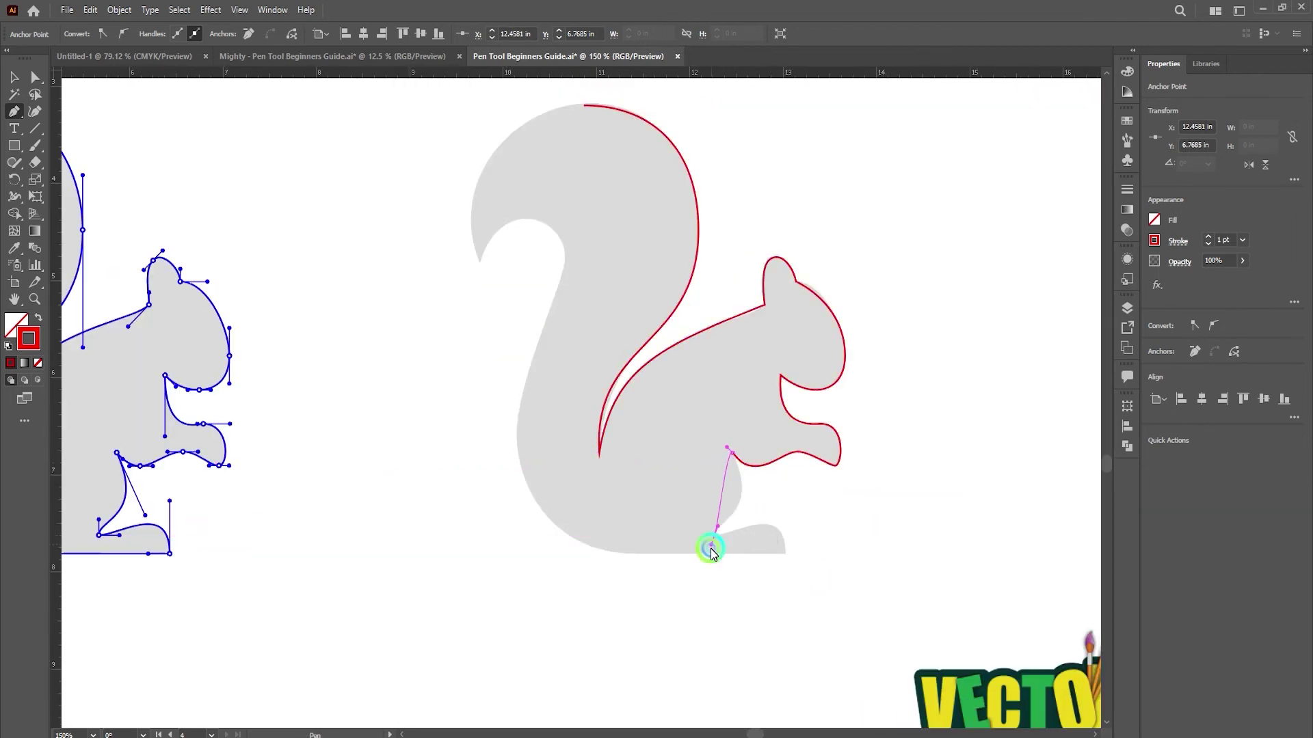
drag(711, 551, 663, 574)
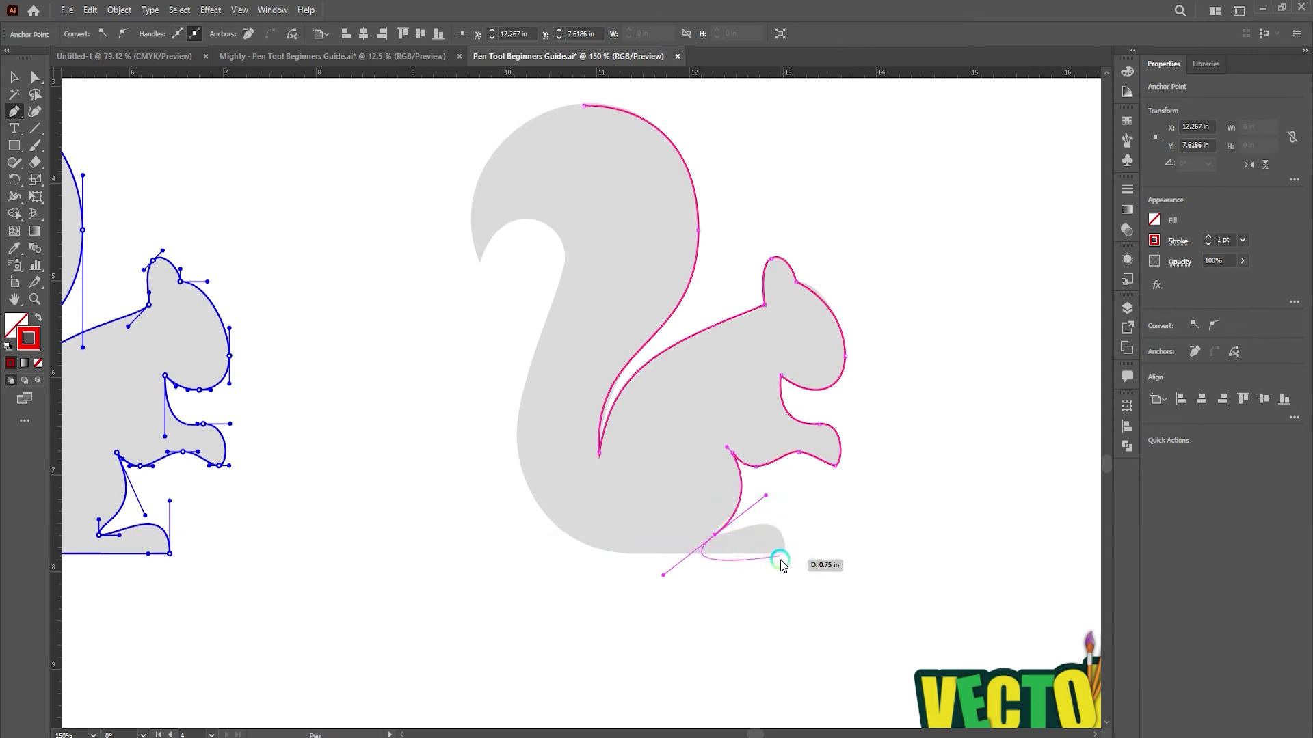
drag(781, 553, 779, 624)
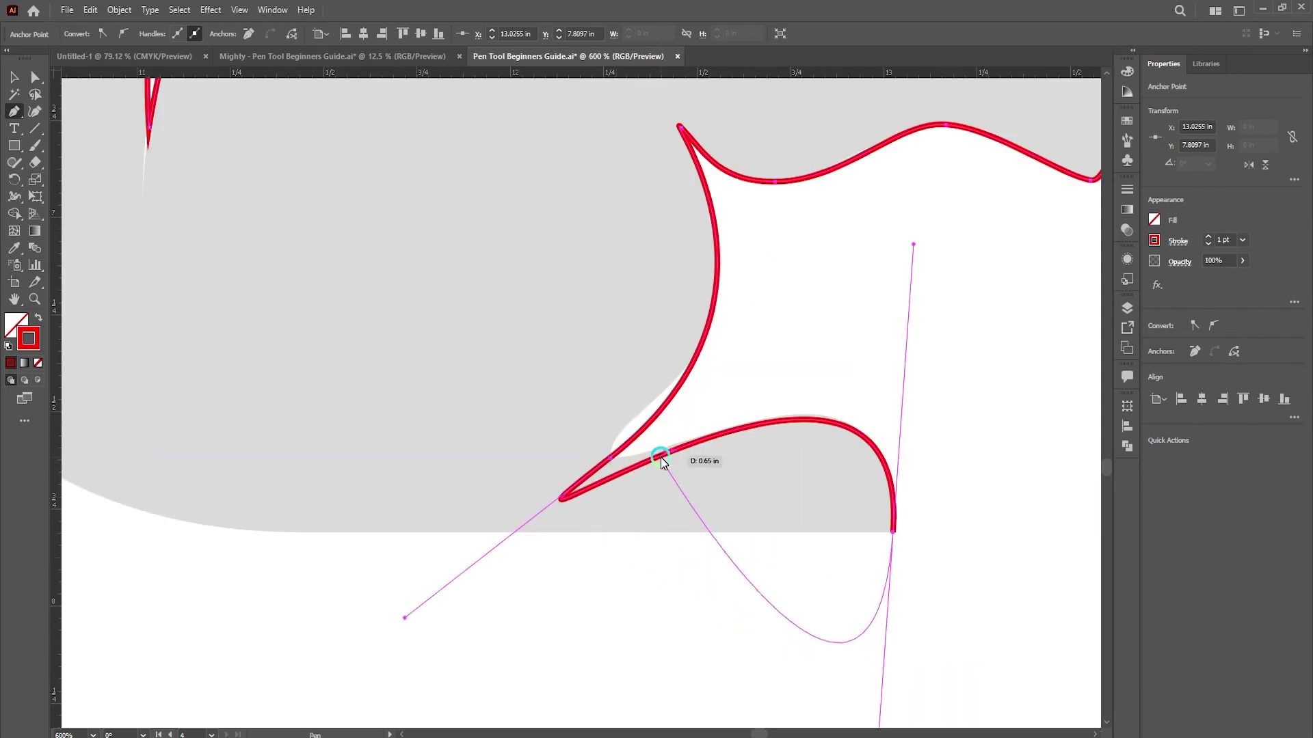
drag(405, 618, 578, 501)
key(ctrl+z)
key(ctrl+z)
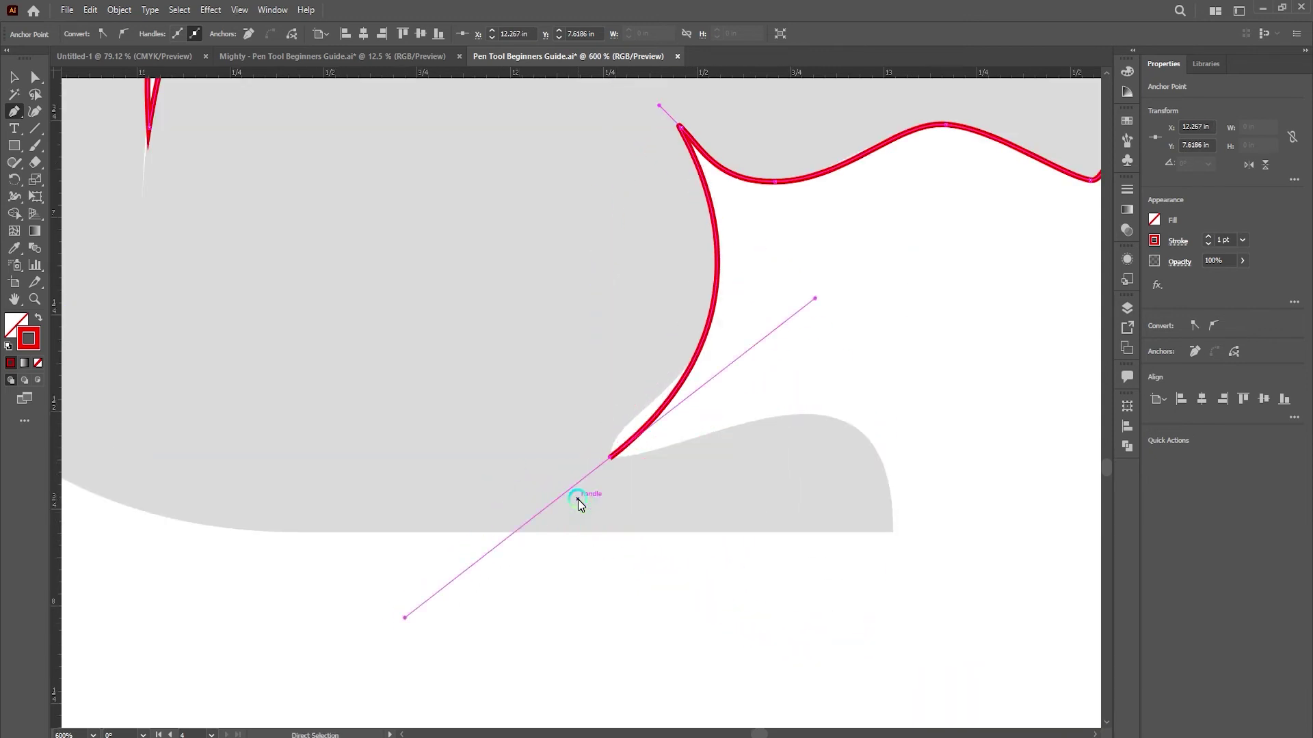
key(ctrl+z)
mouse_move(610, 458)
mouse_down()
mouse_move(595, 535)
mouse_move(425, 594)
mouse_up()
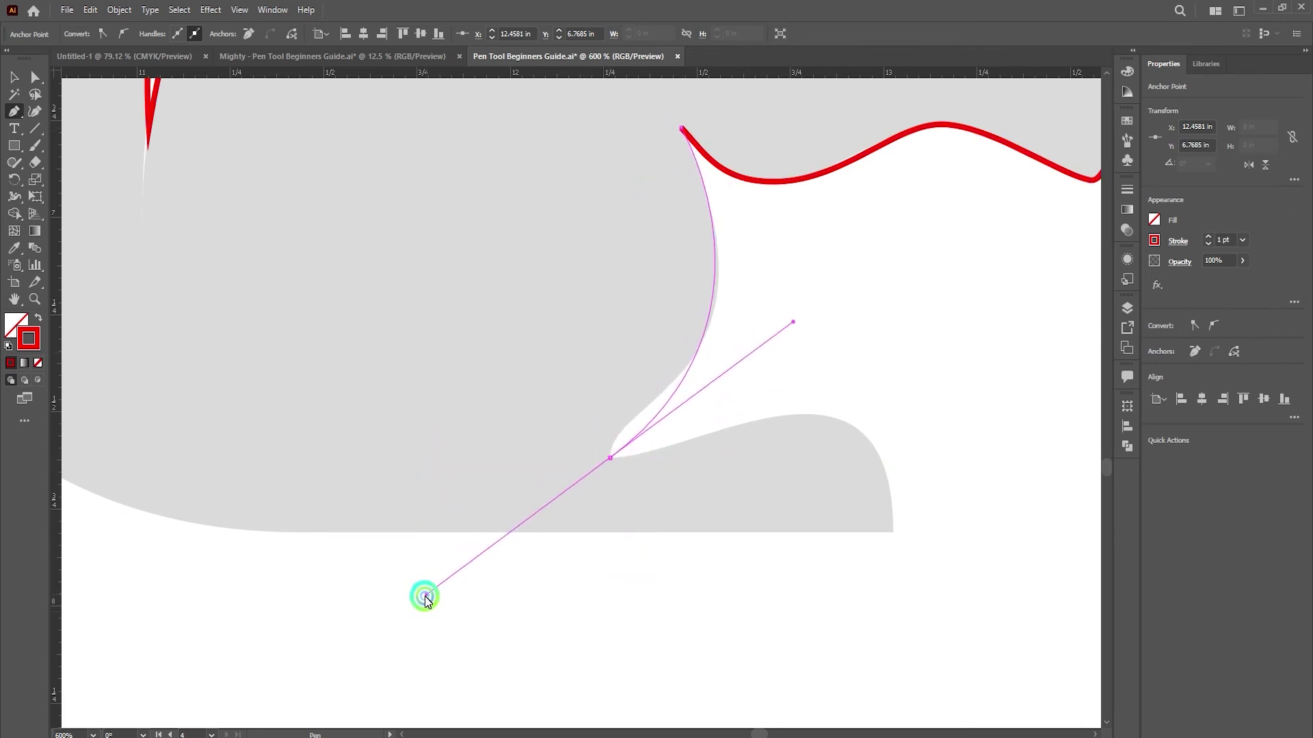
mouse_move(651, 419)
mouse_down()
mouse_move(630, 441)
mouse_move(664, 441)
mouse_up()
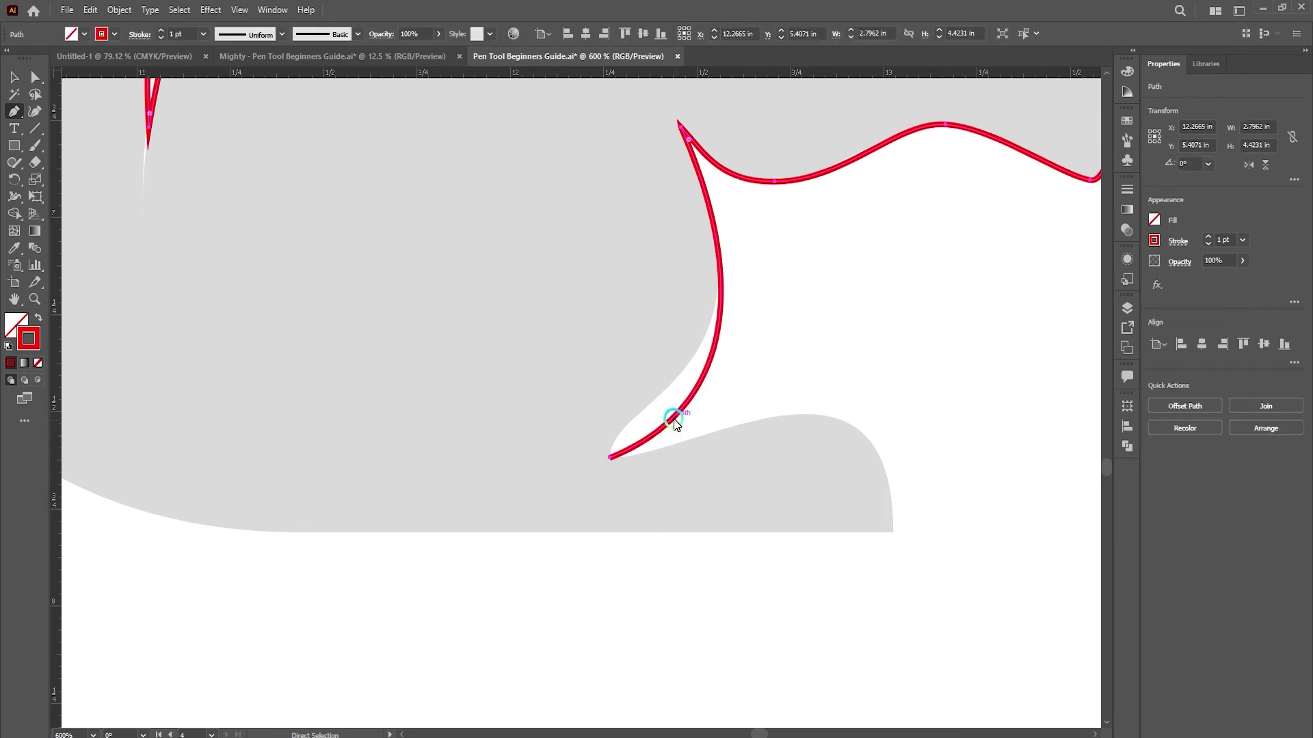
Resume the squirrel path from its open end, tracing the foot and the straight base
click(670, 409)
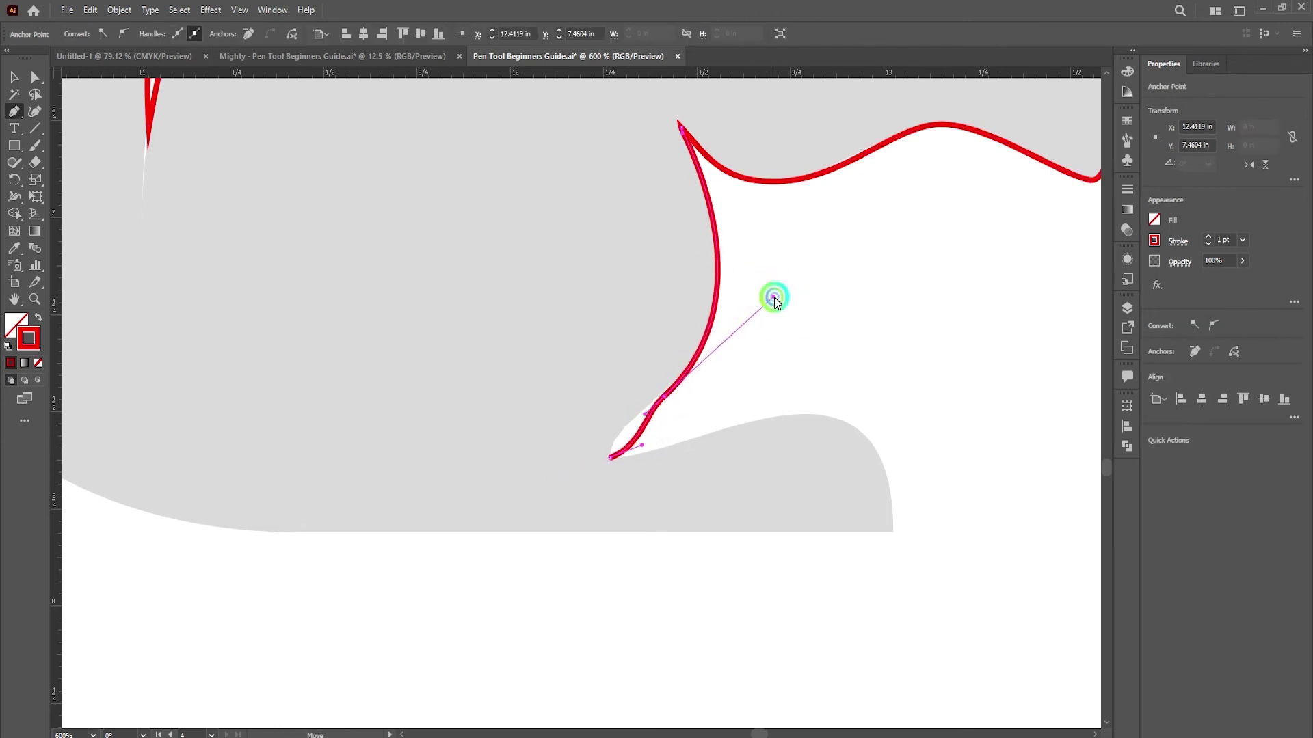
click(611, 457)
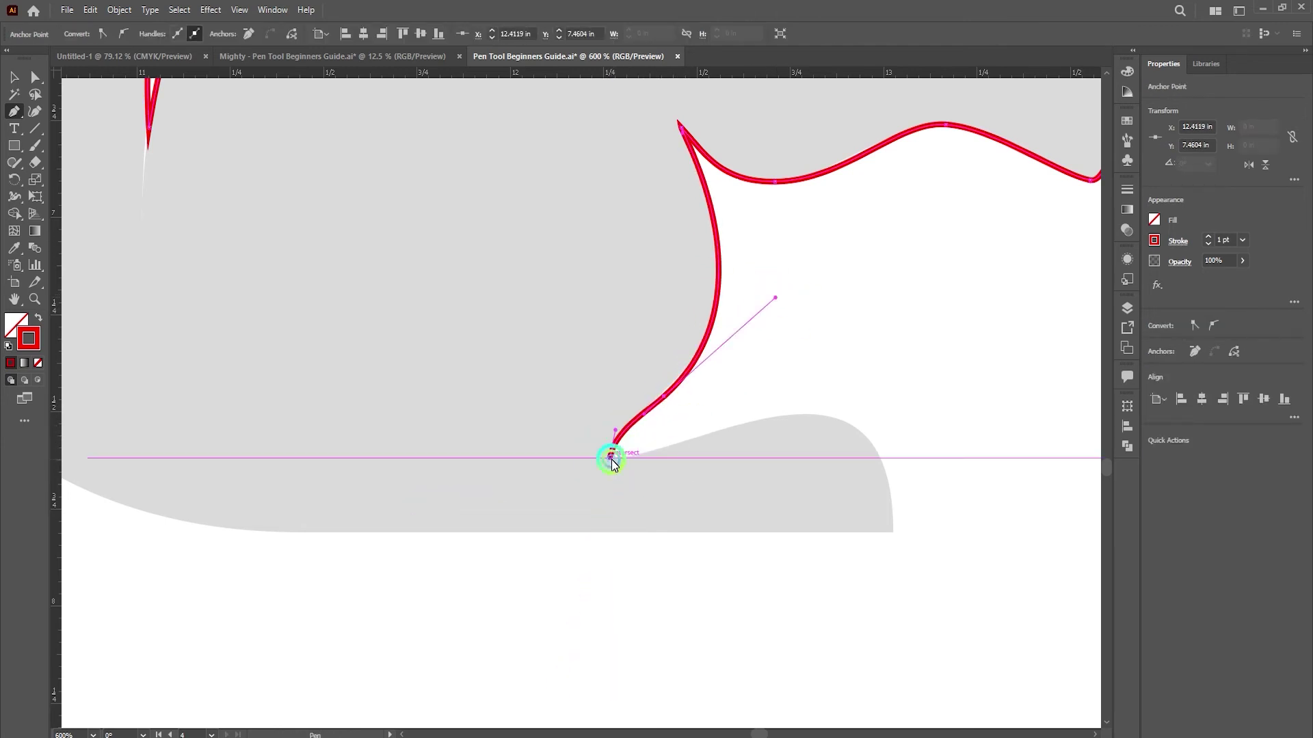
drag(892, 533, 881, 646)
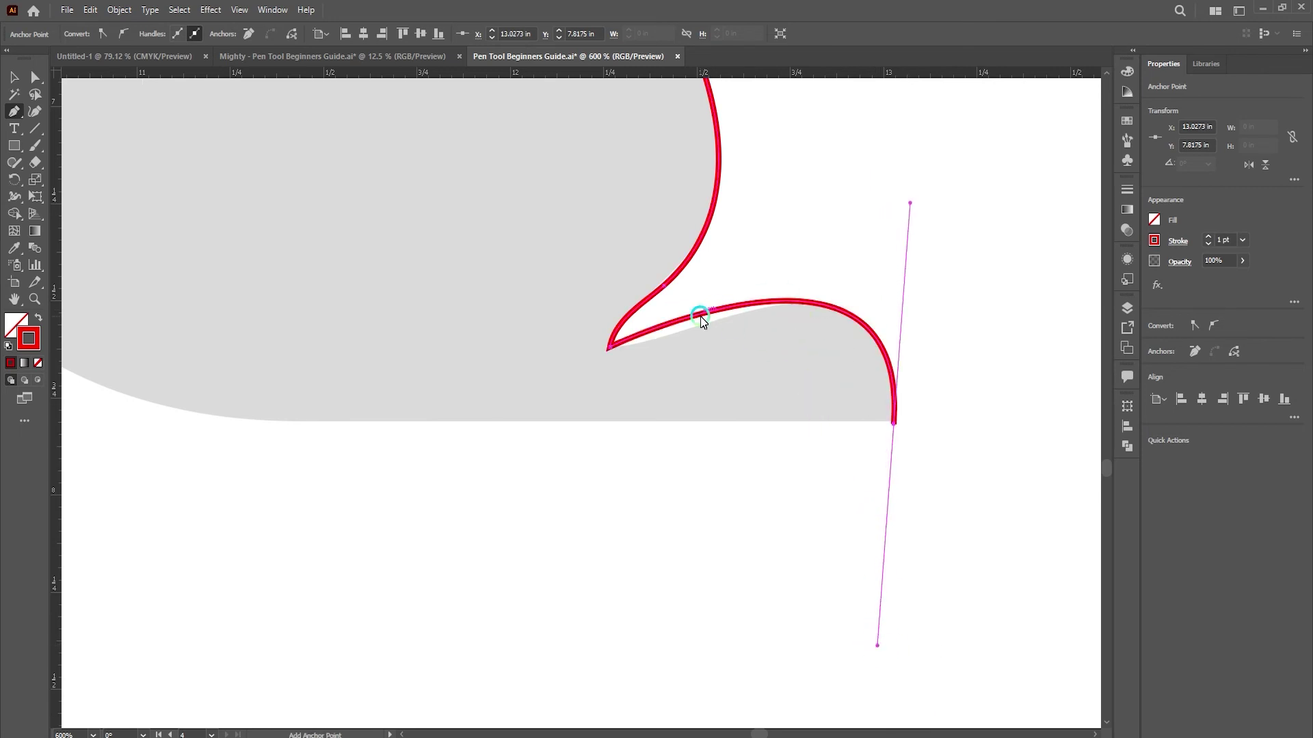
drag(698, 314, 701, 327)
drag(903, 283, 900, 272)
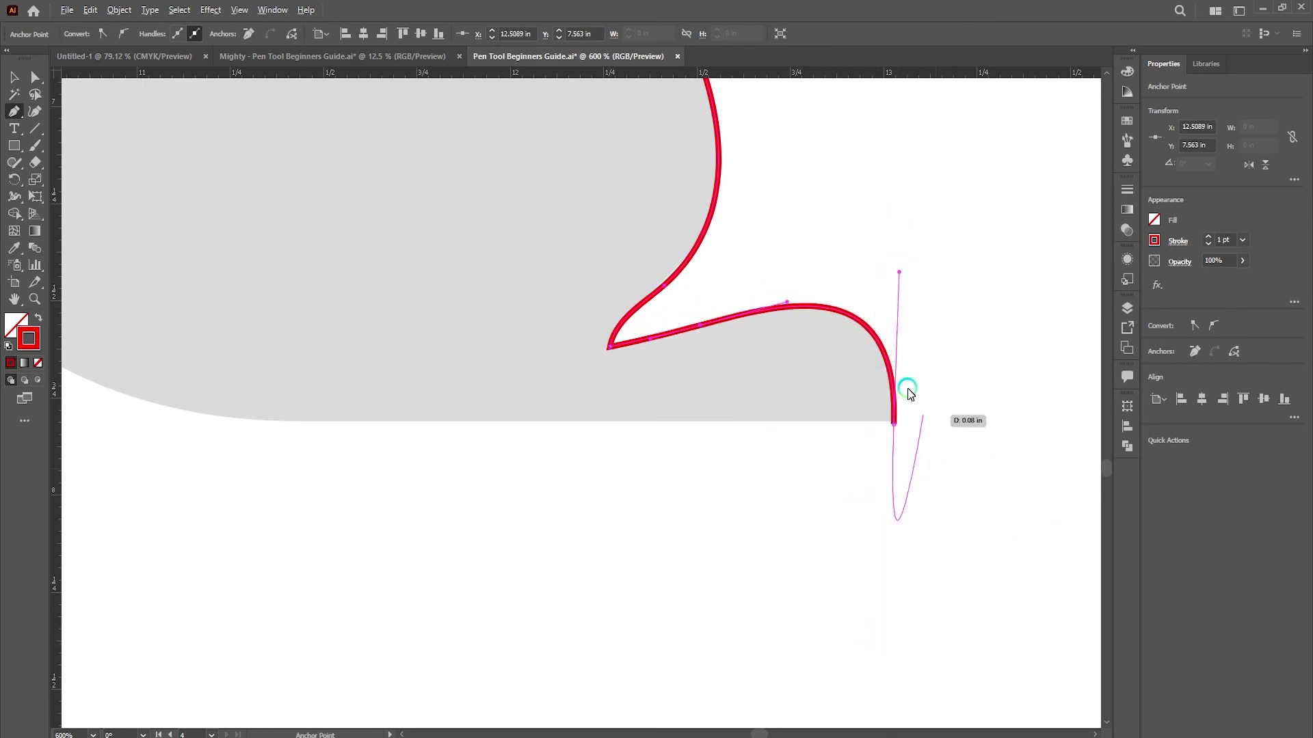
scroll(971, 438, down, 2)
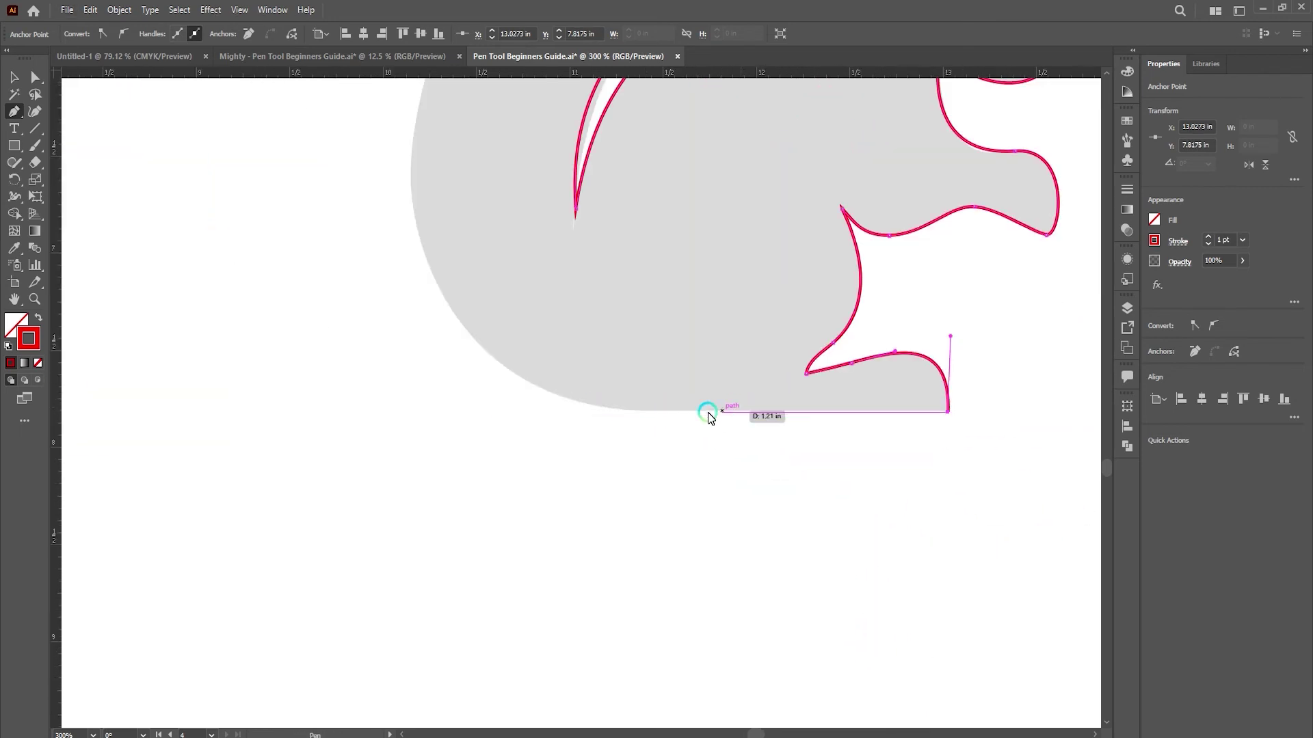
click(651, 412)
scroll(668, 429, up, 2)
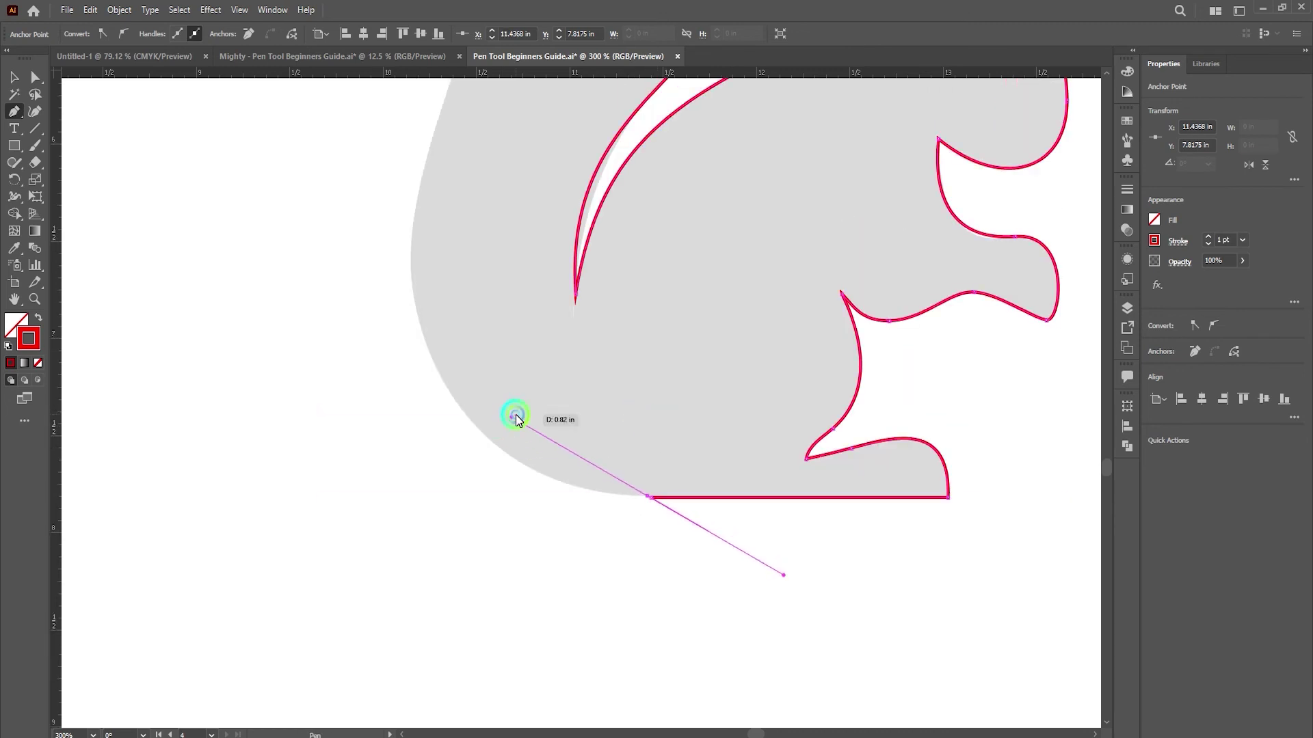
drag(650, 498, 594, 493)
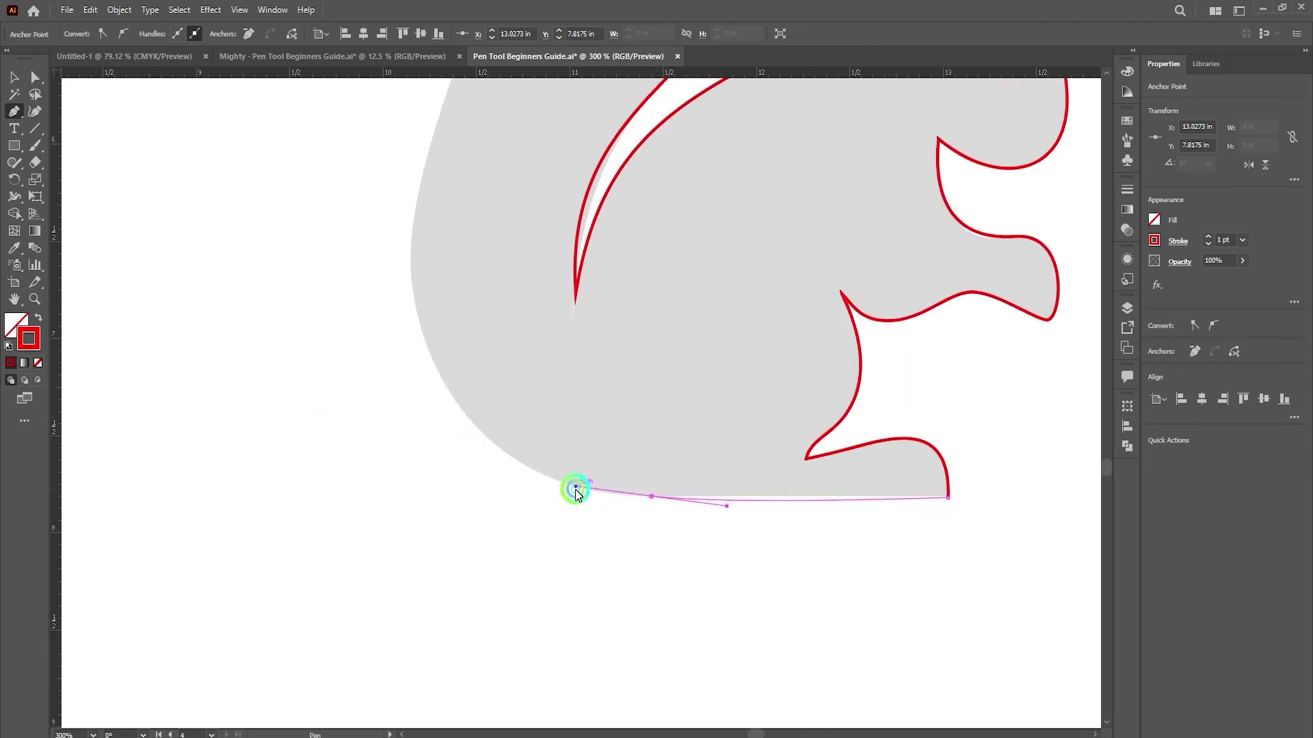
Trace up the tail with a sharp corner at the curl, closing the path at its start
scroll(493, 329, down, 2)
scroll(493, 328, down, 1)
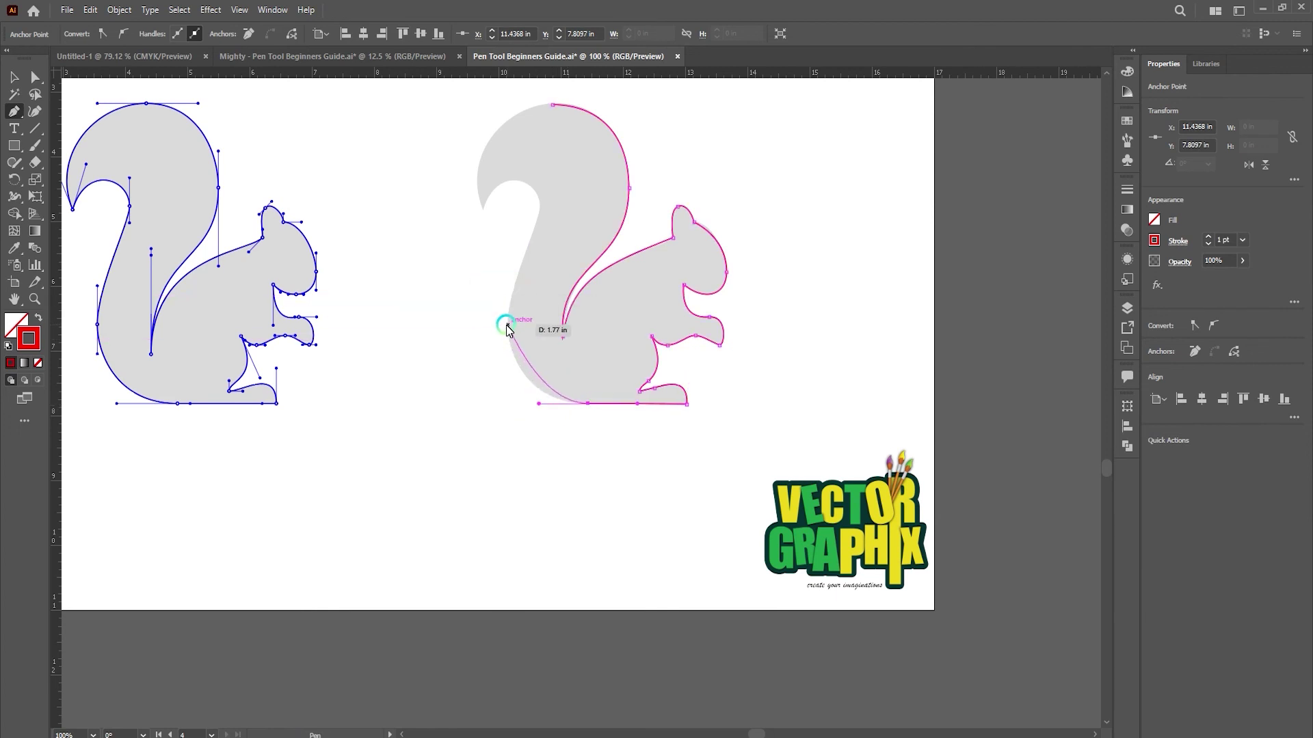
drag(508, 325, 513, 291)
drag(540, 208, 544, 186)
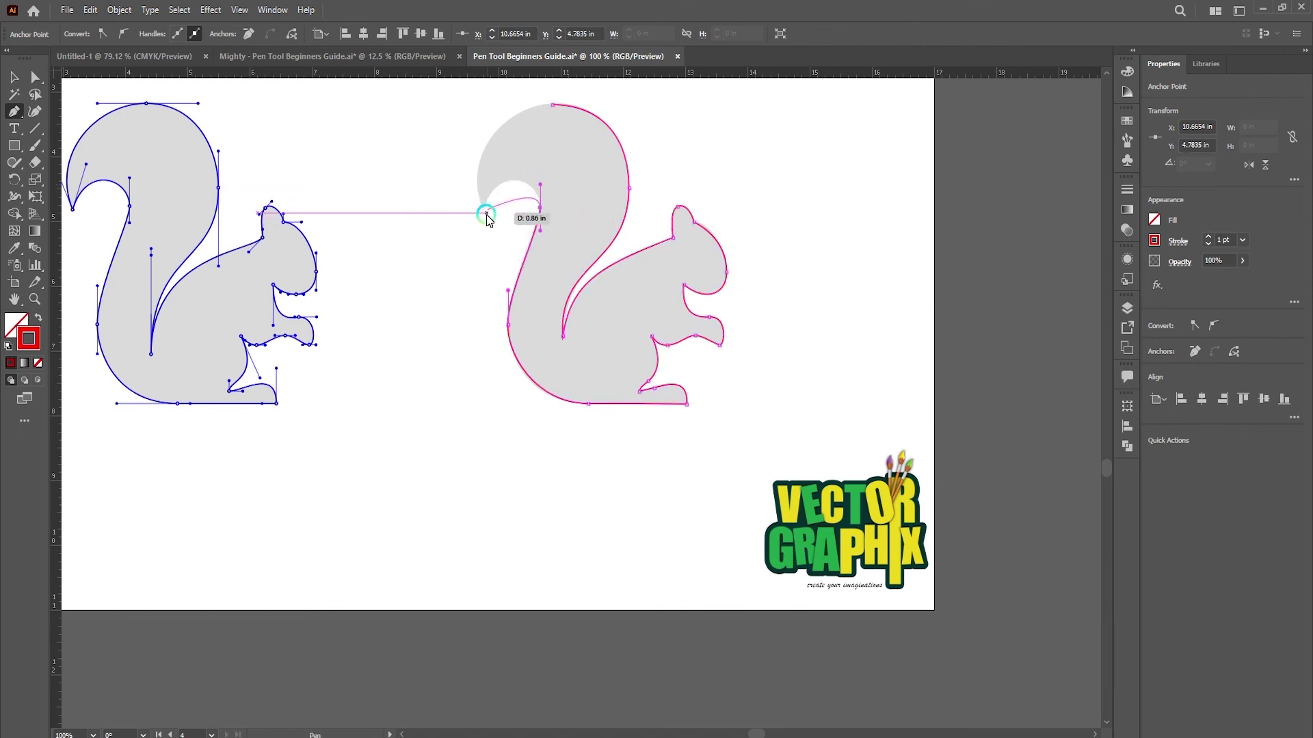
drag(483, 210, 463, 261)
scroll(461, 265, up, 3)
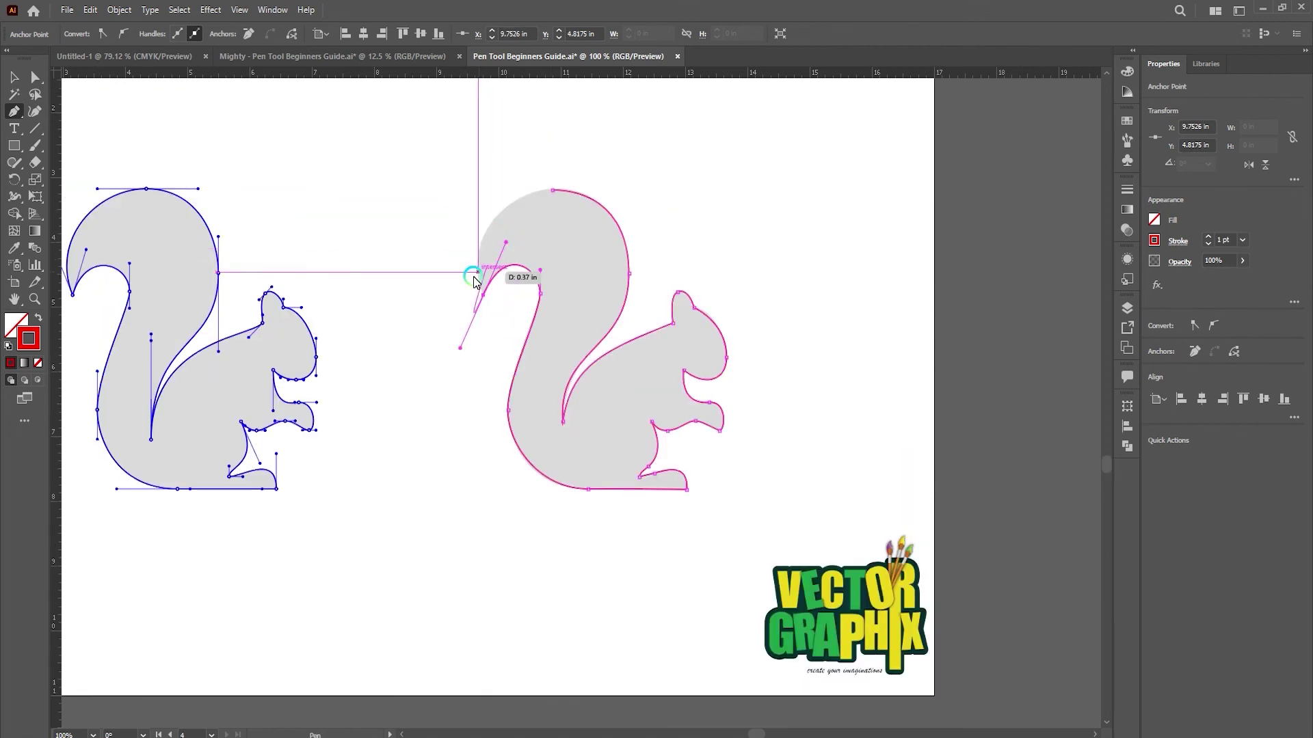
click(484, 296)
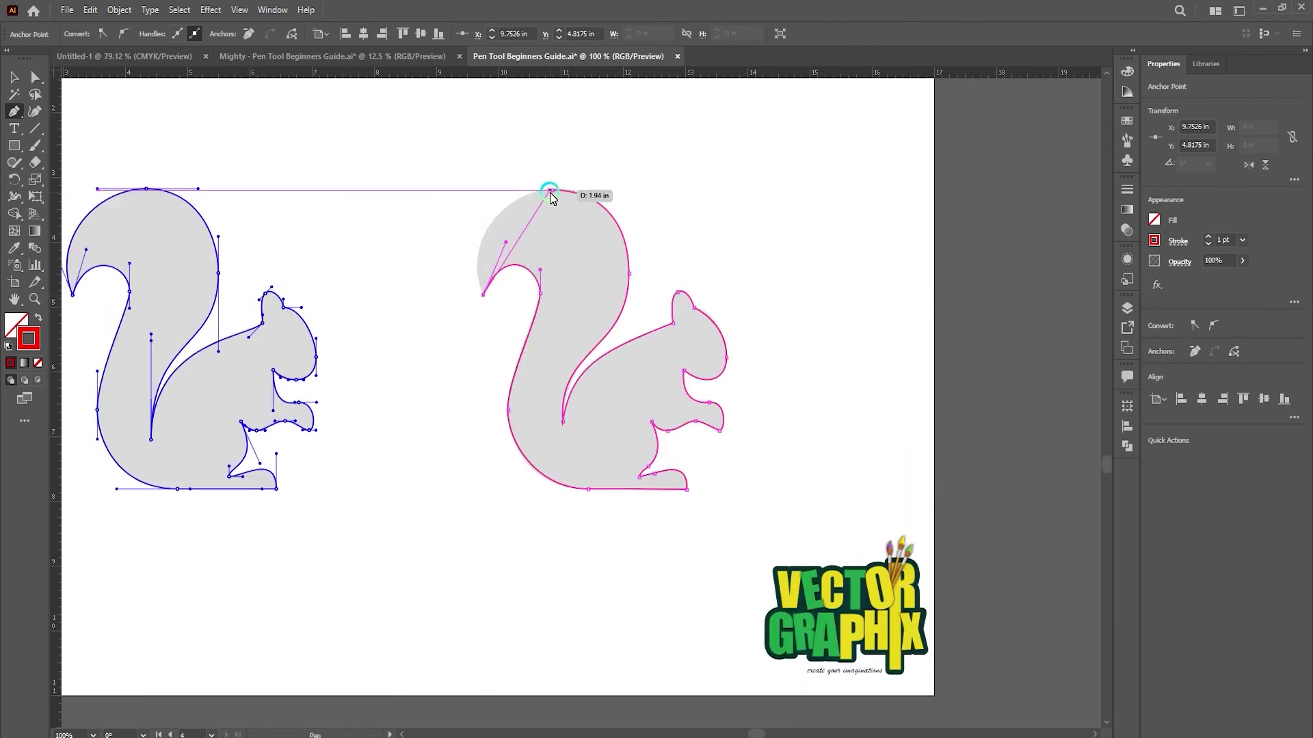
drag(552, 190, 596, 186)
click(456, 199)
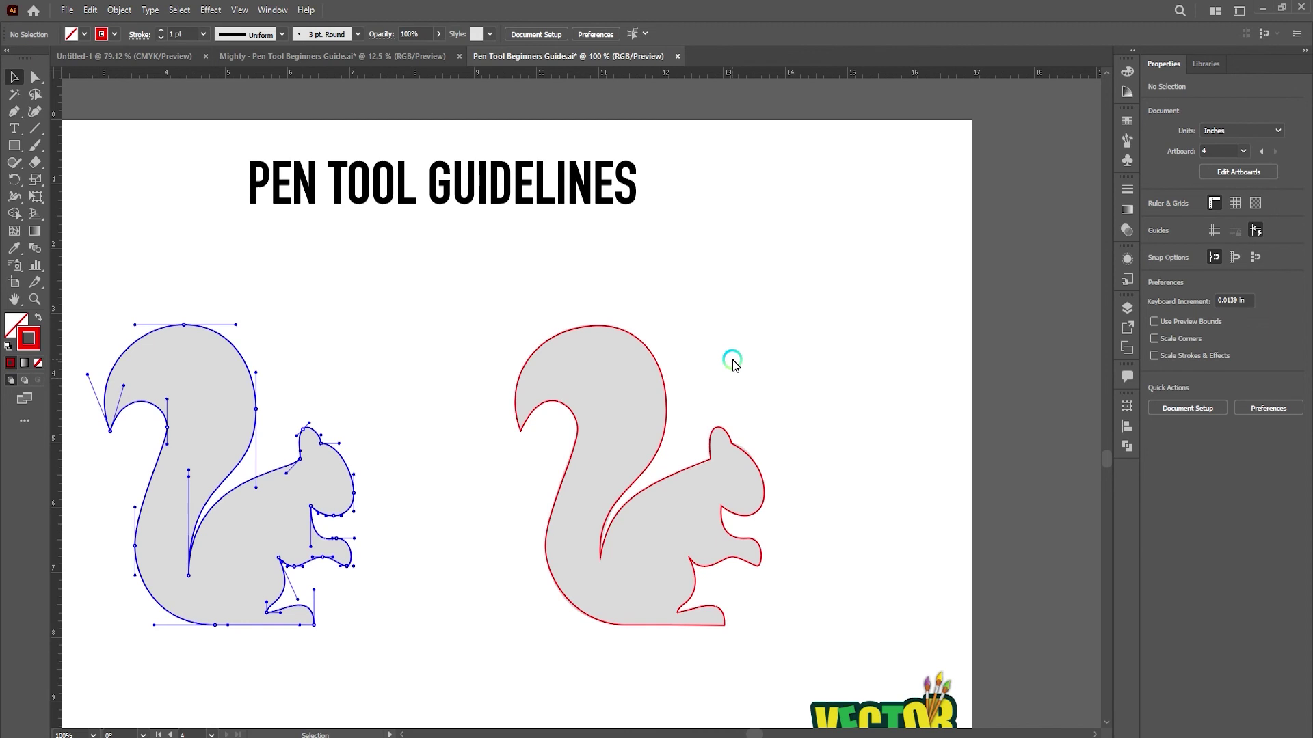
ctrl+alt+click(667, 369)
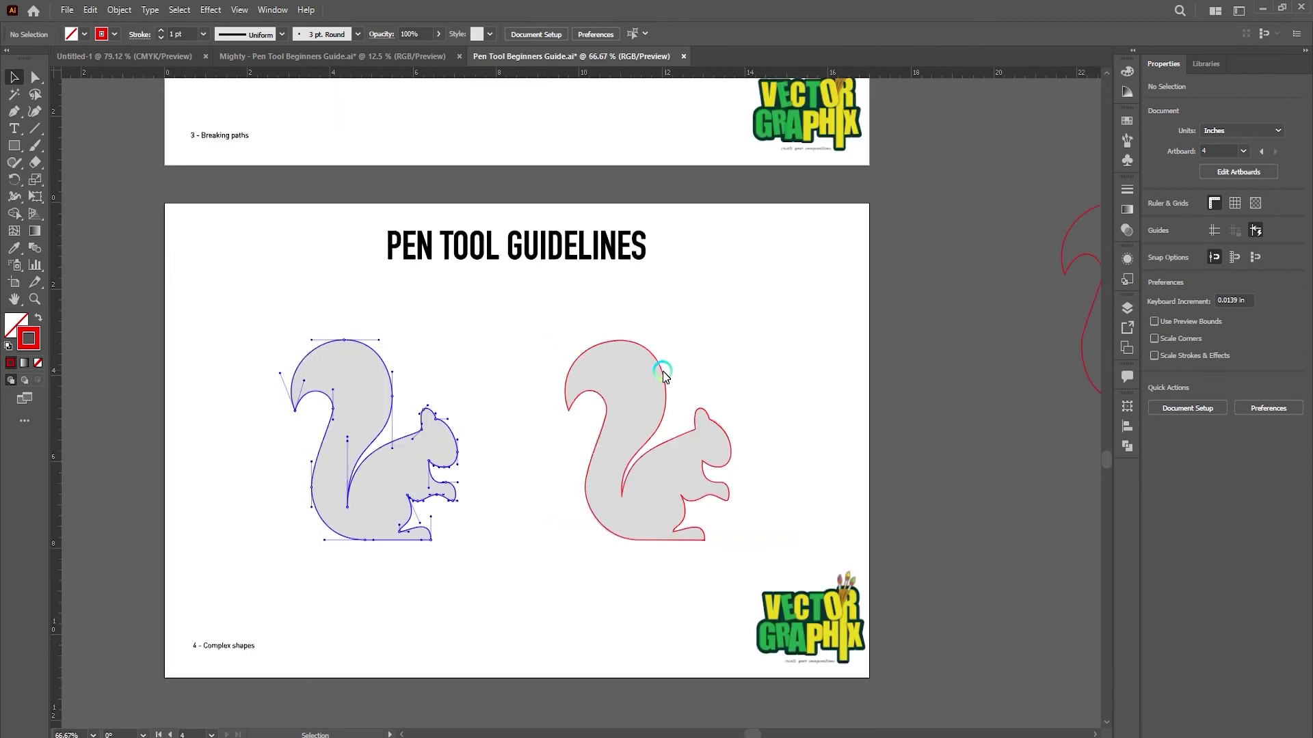